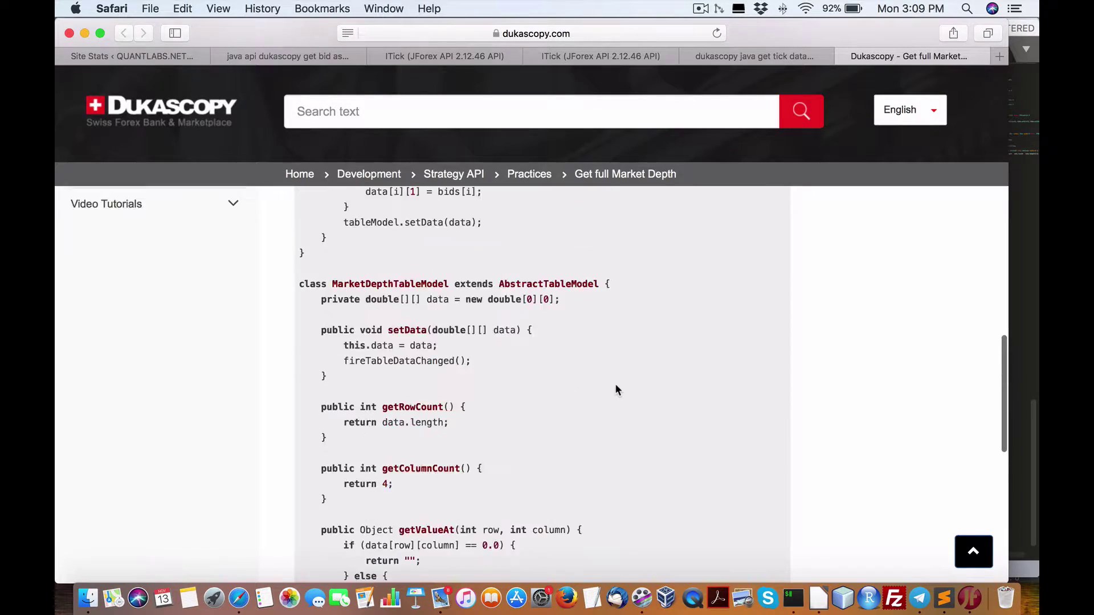
{"action": "scroll", "coordinate": [614, 384], "scroll_direction": "up", "scroll_amount": 15}
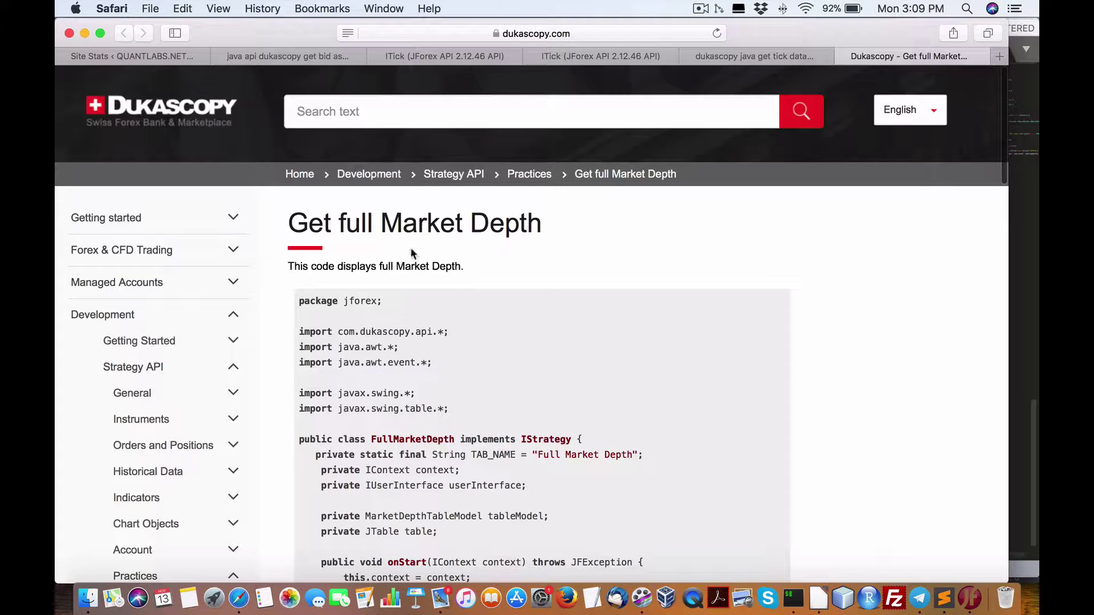
Select the Get full Market Depth heading and scroll through the example code.
{"action": "left_click_drag", "start_coordinate": [289, 224], "coordinate": [544, 225]}
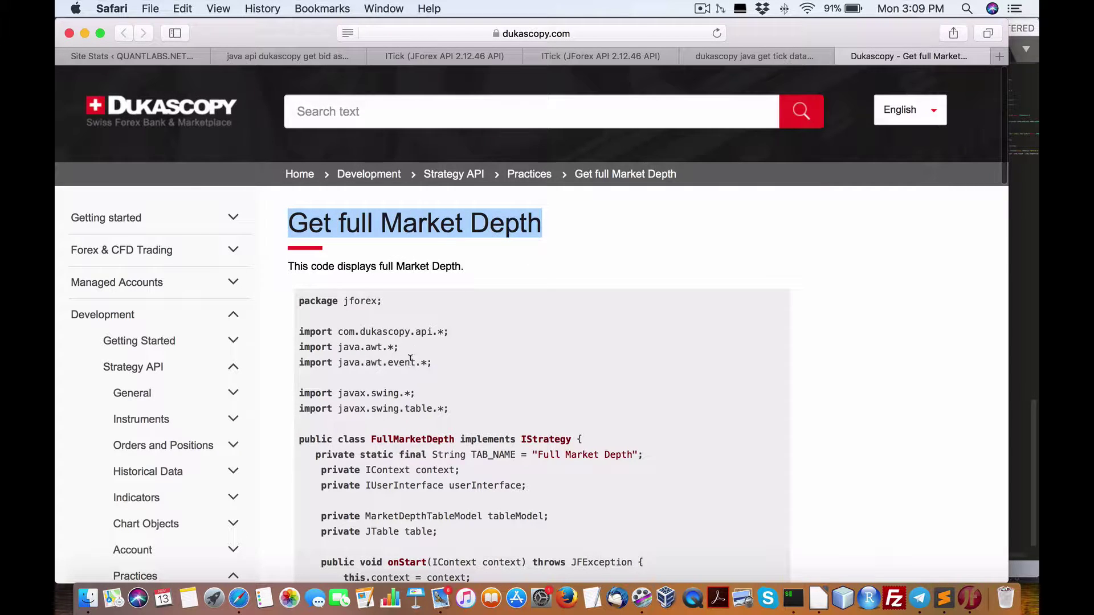
{"action": "scroll", "coordinate": [410, 359], "scroll_direction": "down", "scroll_amount": 20}
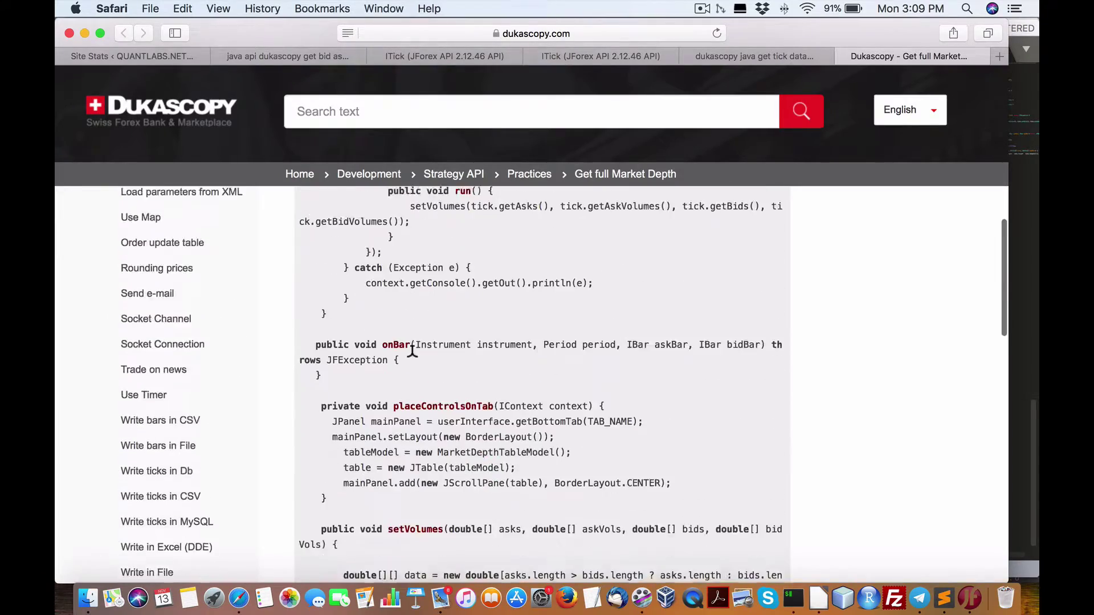
{"action": "scroll", "coordinate": [412, 350], "scroll_direction": "down", "scroll_amount": 15}
{"action": "scroll", "coordinate": [414, 363], "scroll_direction": "up", "scroll_amount": 9}
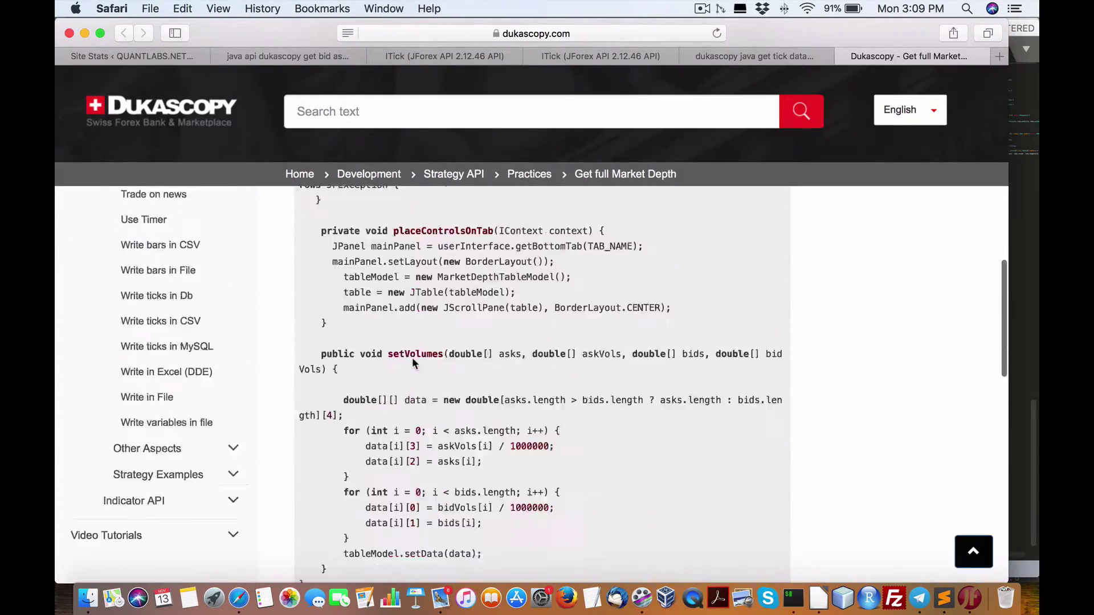
{"action": "scroll", "coordinate": [413, 359], "scroll_direction": "up", "scroll_amount": 20}
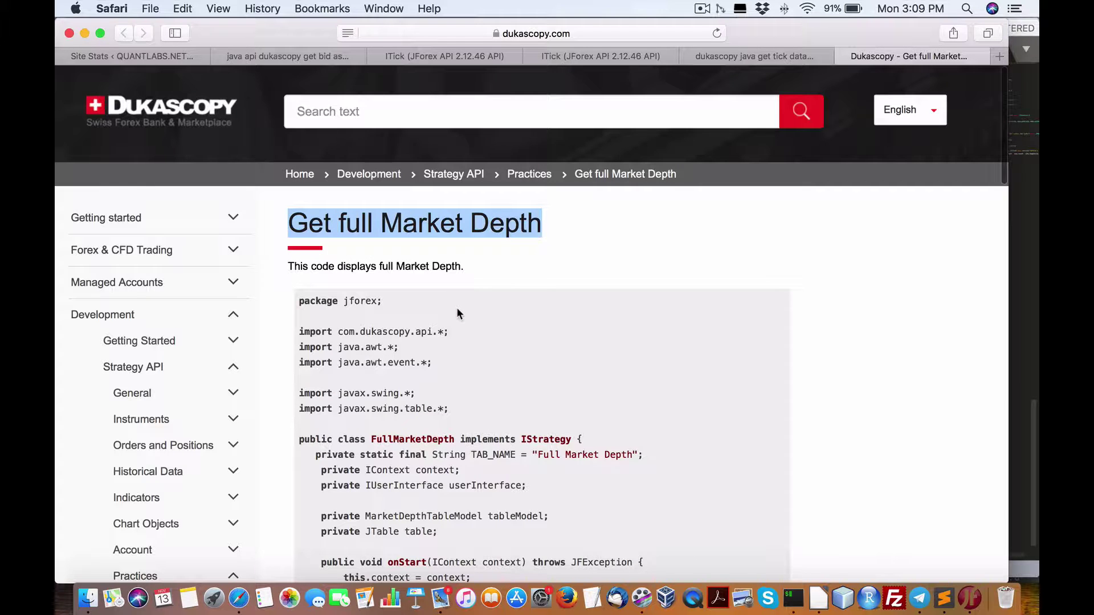
{"action": "scroll", "coordinate": [444, 331], "scroll_direction": "down", "scroll_amount": 8}
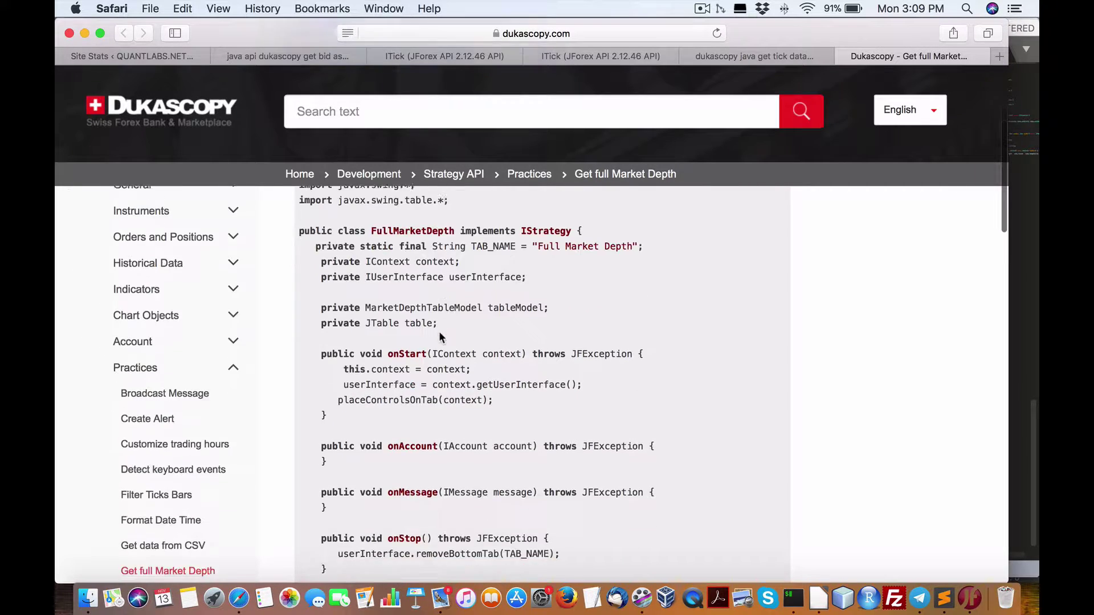
{"action": "scroll", "coordinate": [438, 336], "scroll_direction": "down", "scroll_amount": 15}
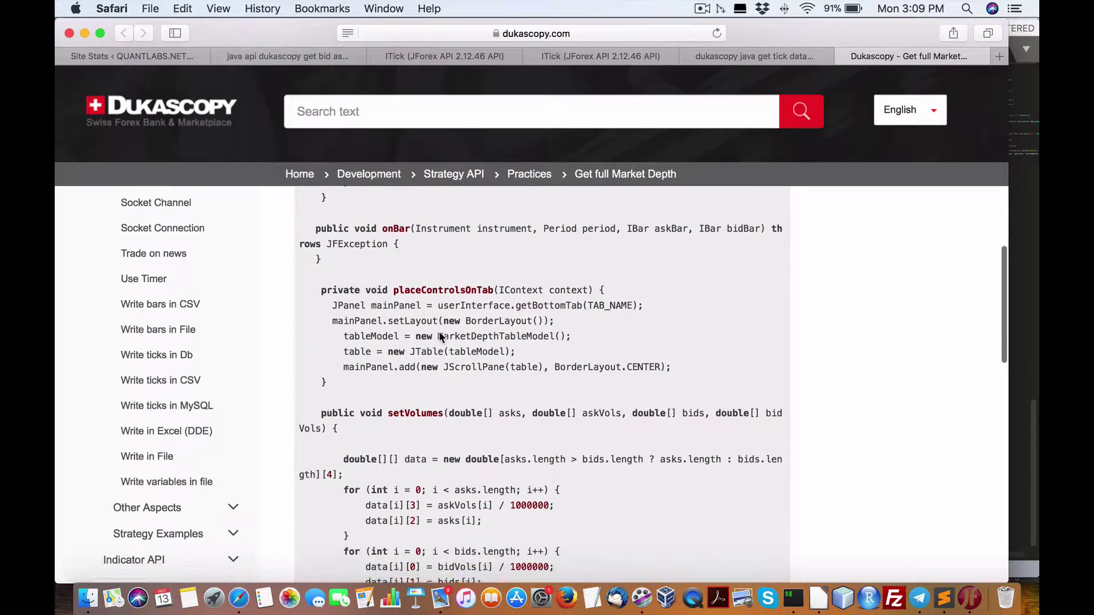
{"action": "scroll", "coordinate": [441, 336], "scroll_direction": "up", "scroll_amount": 20}
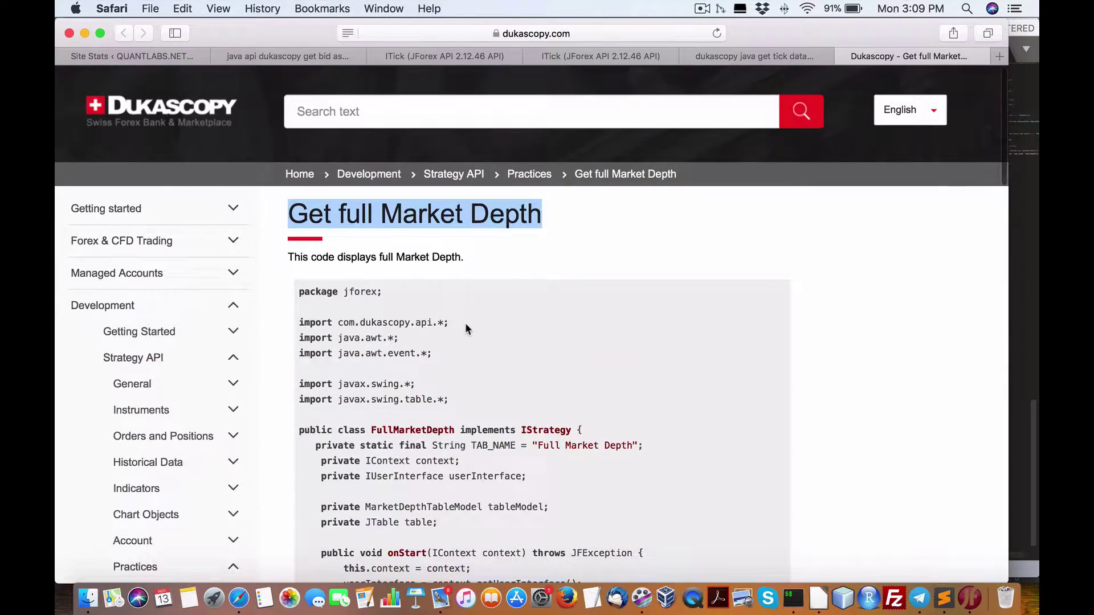
{"action": "left_click", "coordinate": [520, 341]}
{"action": "scroll", "coordinate": [520, 341], "scroll_direction": "down", "scroll_amount": 8}
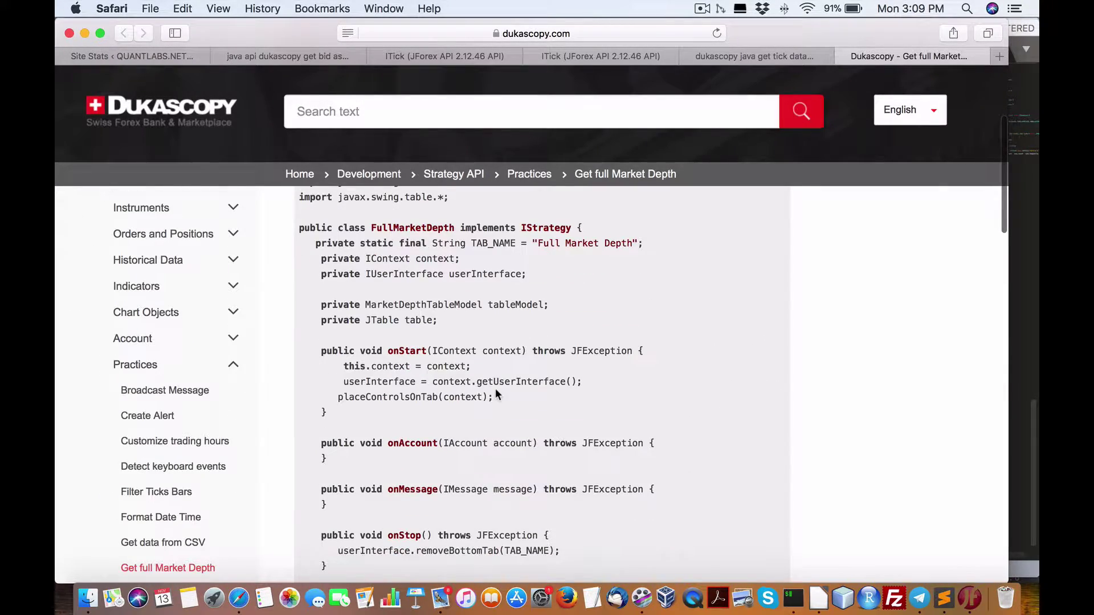
{"action": "scroll", "coordinate": [497, 394], "scroll_direction": "down", "scroll_amount": 4}
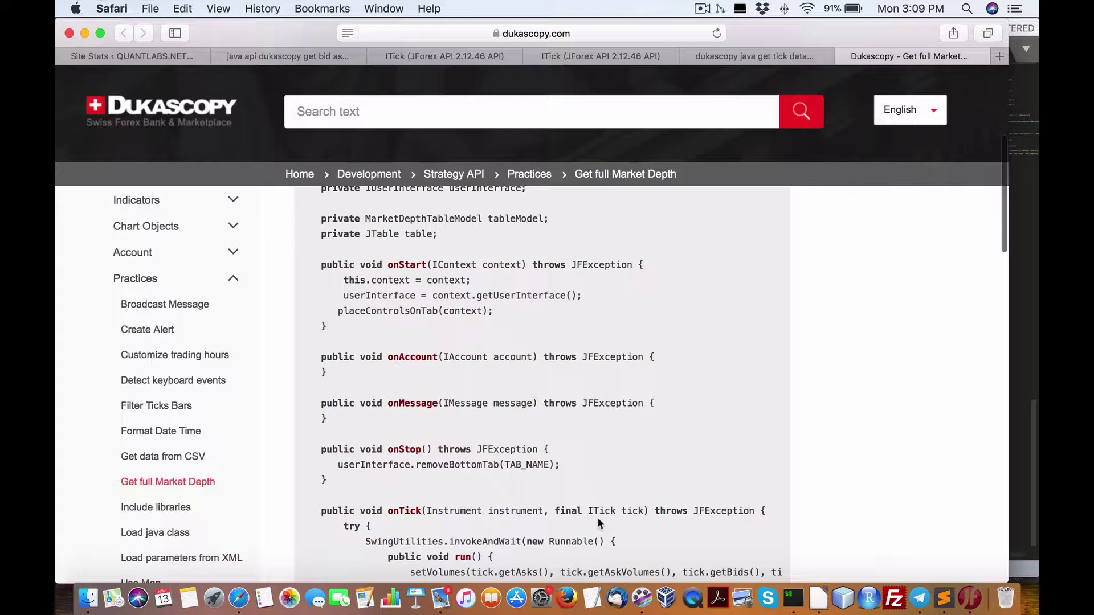
Search the page for 'bid' and select getBidVolumes in the onTick method.
{"action": "key", "text": "super+f"}
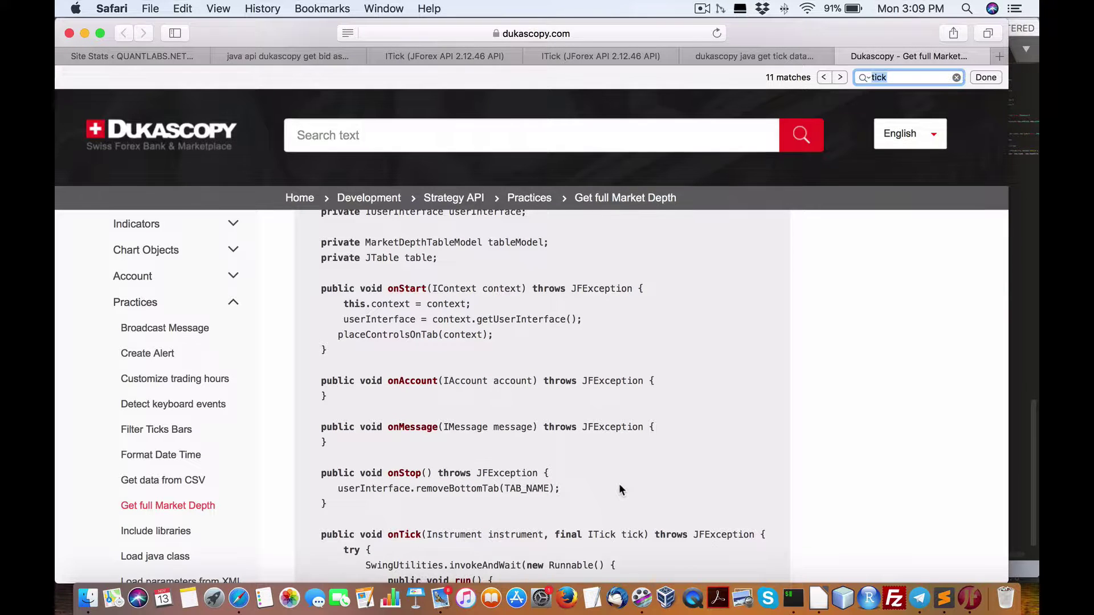
{"action": "type", "text": "I"}
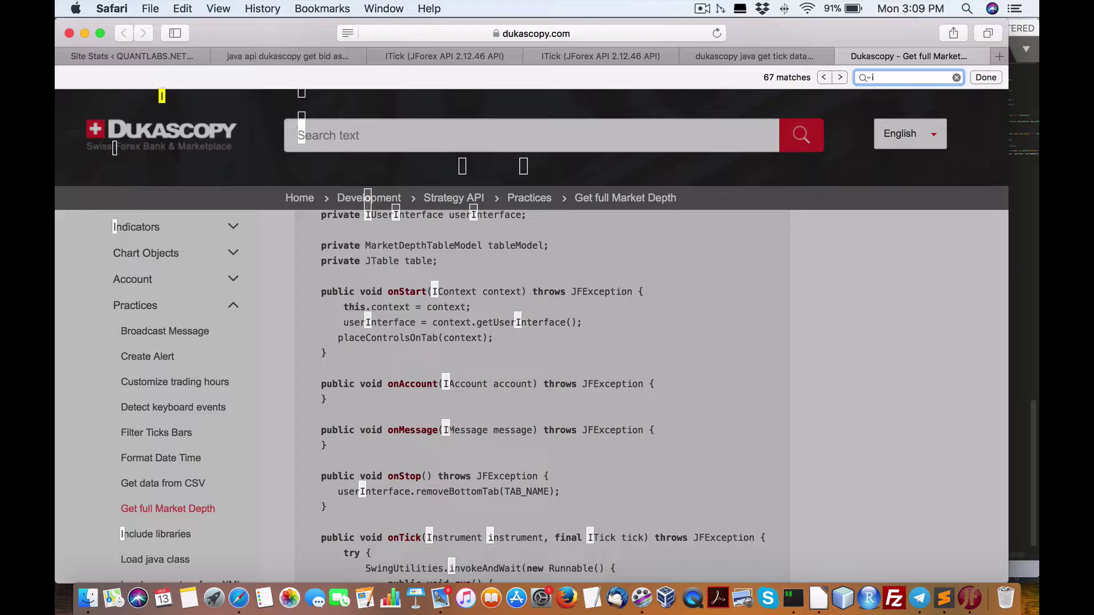
{"action": "key", "text": "BackSpace"}
{"action": "type", "text": "bid"}
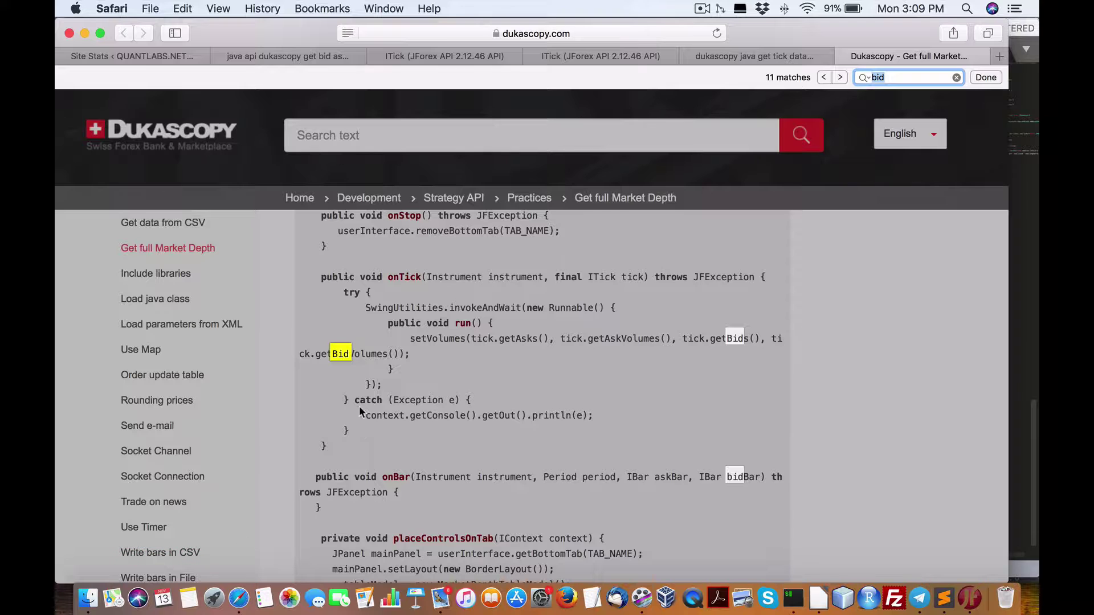
{"action": "left_click", "coordinate": [331, 349]}
{"action": "left_click_drag", "start_coordinate": [316, 353], "coordinate": [388, 351]}
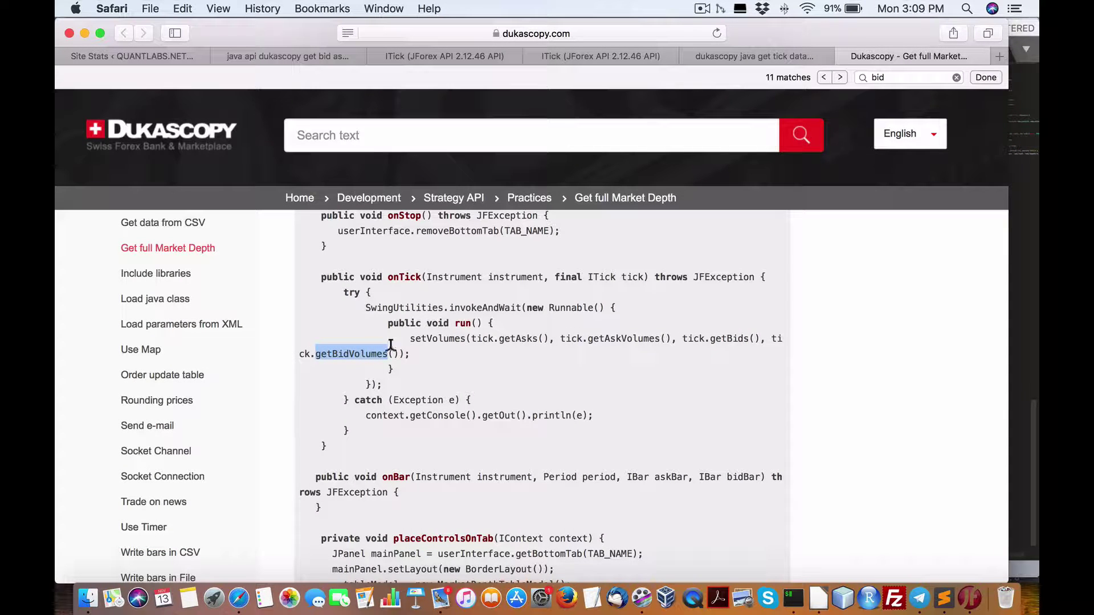
Scroll through the code reviewing the 11 'bid' matches.
{"action": "scroll", "coordinate": [408, 408], "scroll_direction": "down", "scroll_amount": 5}
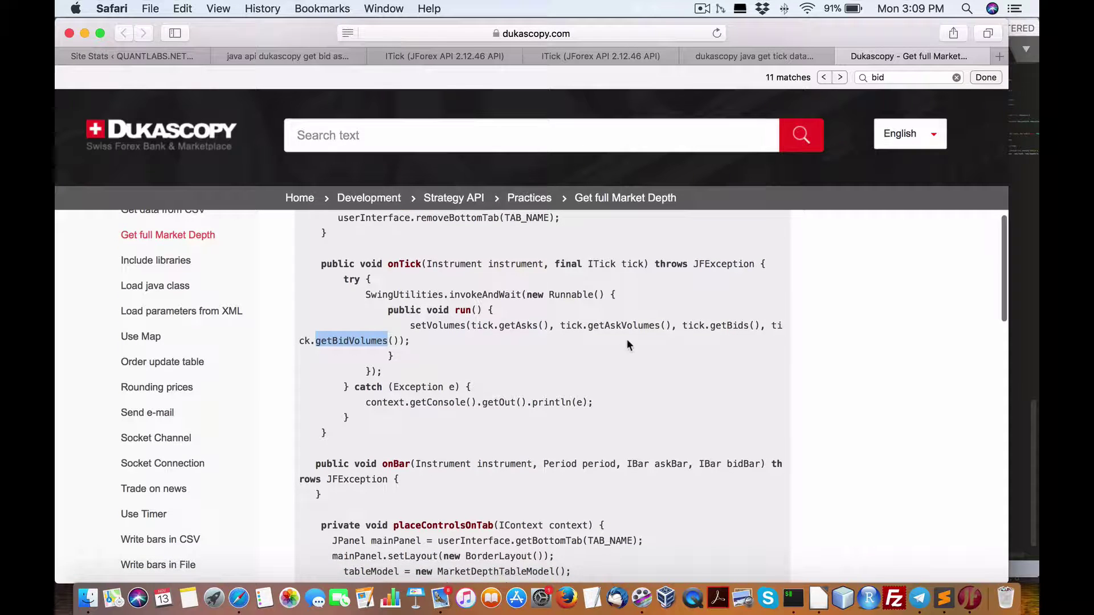
{"action": "scroll", "coordinate": [631, 368], "scroll_direction": "up", "scroll_amount": 4}
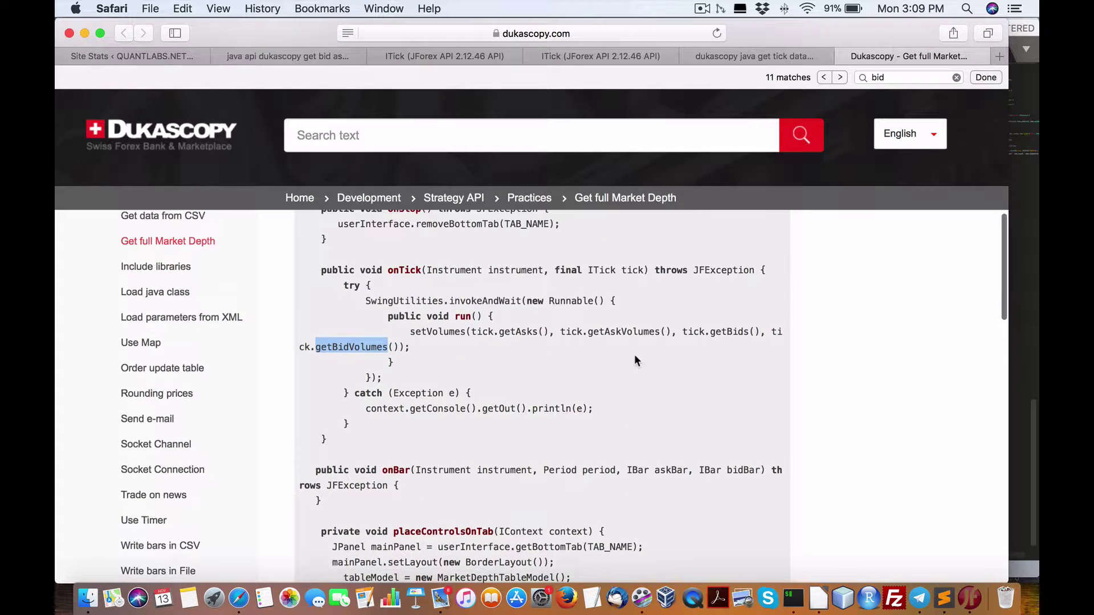
{"action": "scroll", "coordinate": [631, 353], "scroll_direction": "up", "scroll_amount": 4}
{"action": "scroll", "coordinate": [631, 354], "scroll_direction": "down", "scroll_amount": 10}
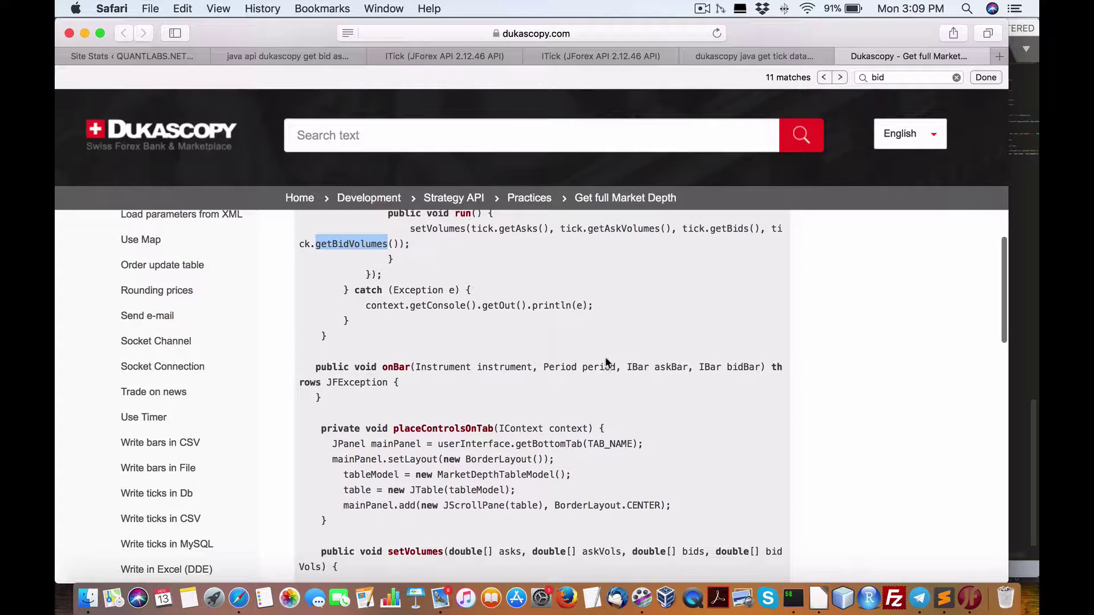
{"action": "scroll", "coordinate": [606, 363], "scroll_direction": "down", "scroll_amount": 2}
{"action": "scroll", "coordinate": [605, 357], "scroll_direction": "down", "scroll_amount": 20}
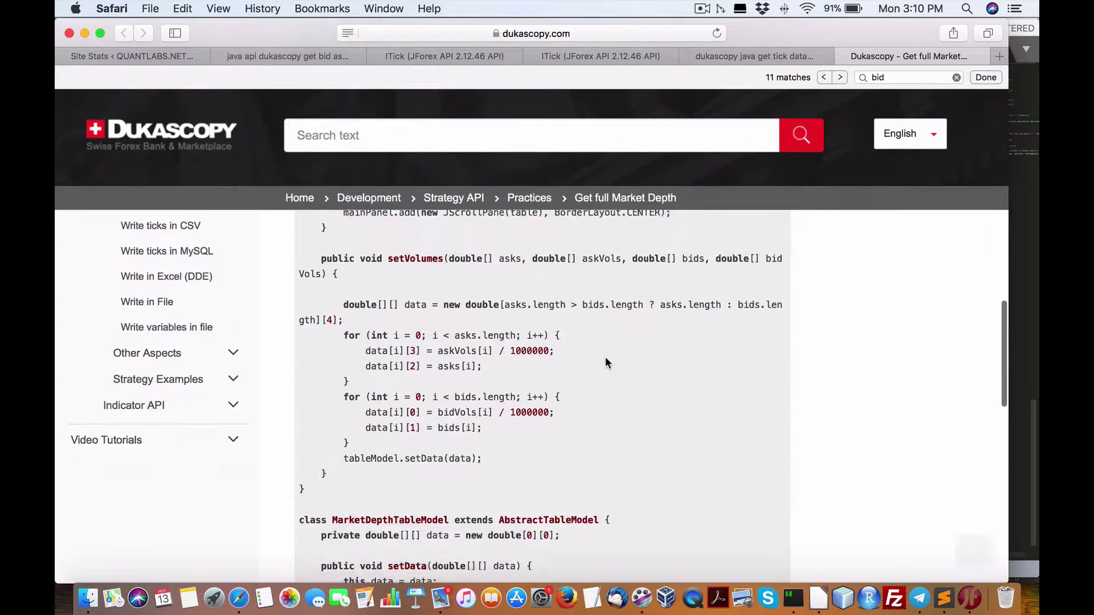
{"action": "scroll", "coordinate": [607, 362], "scroll_direction": "up", "scroll_amount": 20}
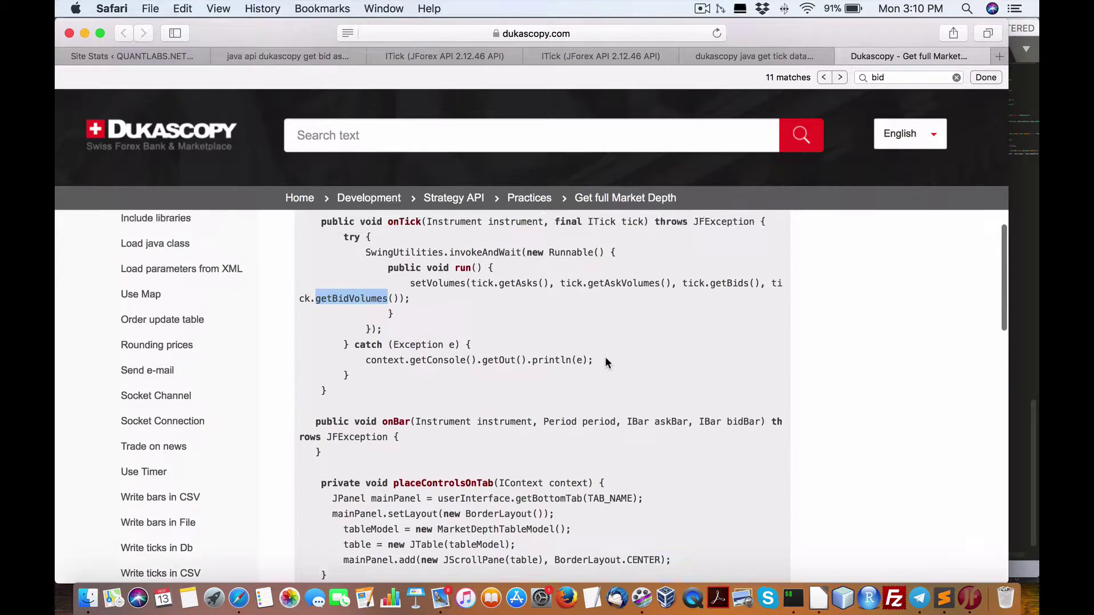
{"action": "scroll", "coordinate": [607, 362], "scroll_direction": "up", "scroll_amount": 20}
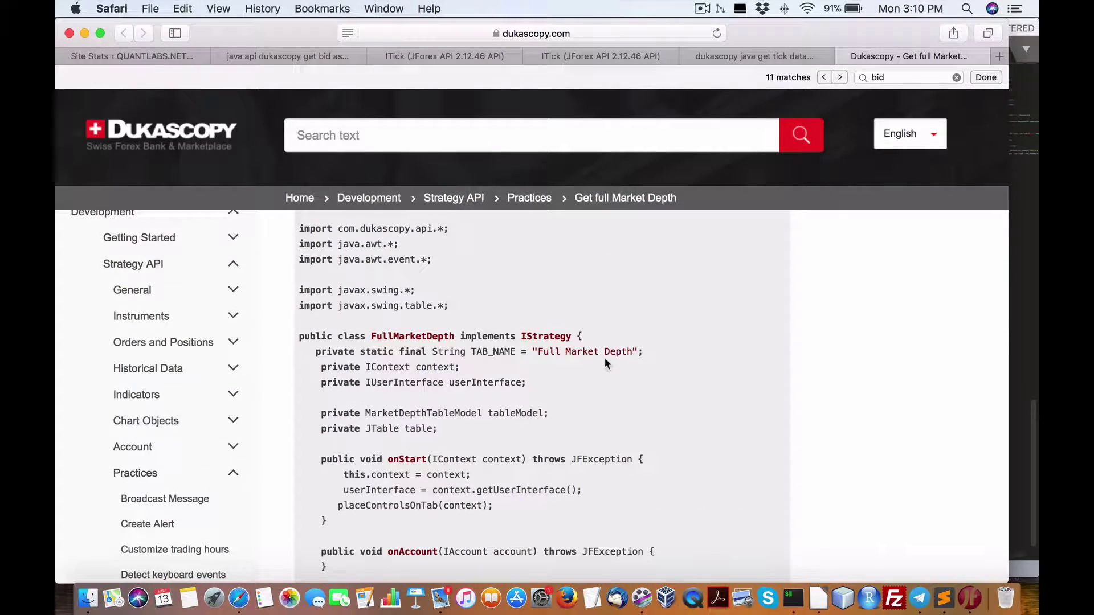
{"action": "scroll", "coordinate": [605, 359], "scroll_direction": "down", "scroll_amount": 15}
{"action": "scroll", "coordinate": [605, 363], "scroll_direction": "down", "scroll_amount": 20}
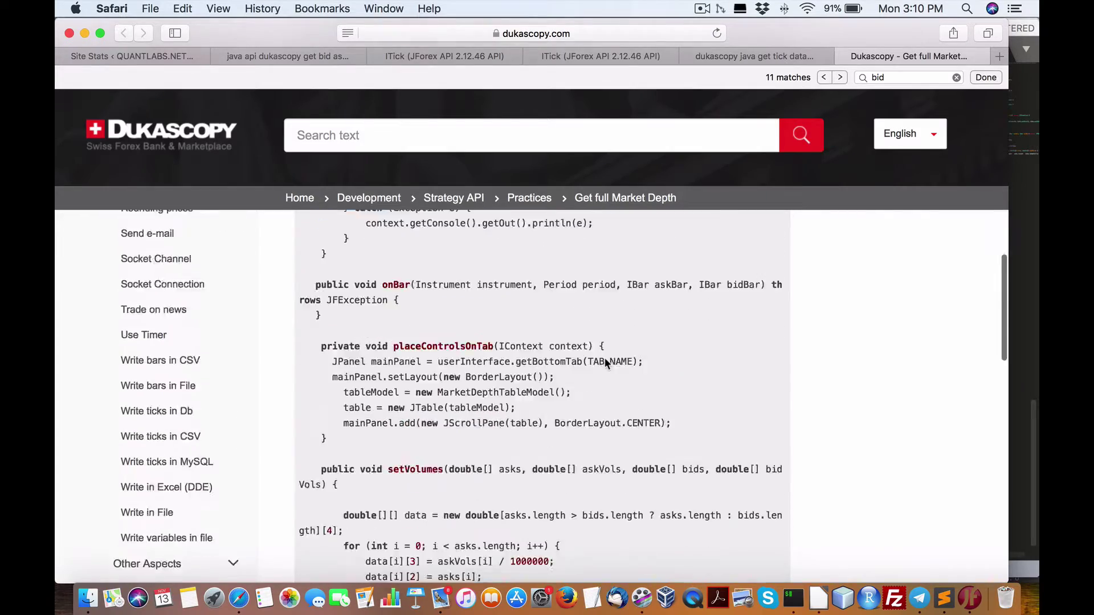
{"action": "scroll", "coordinate": [603, 363], "scroll_direction": "down", "scroll_amount": 4}
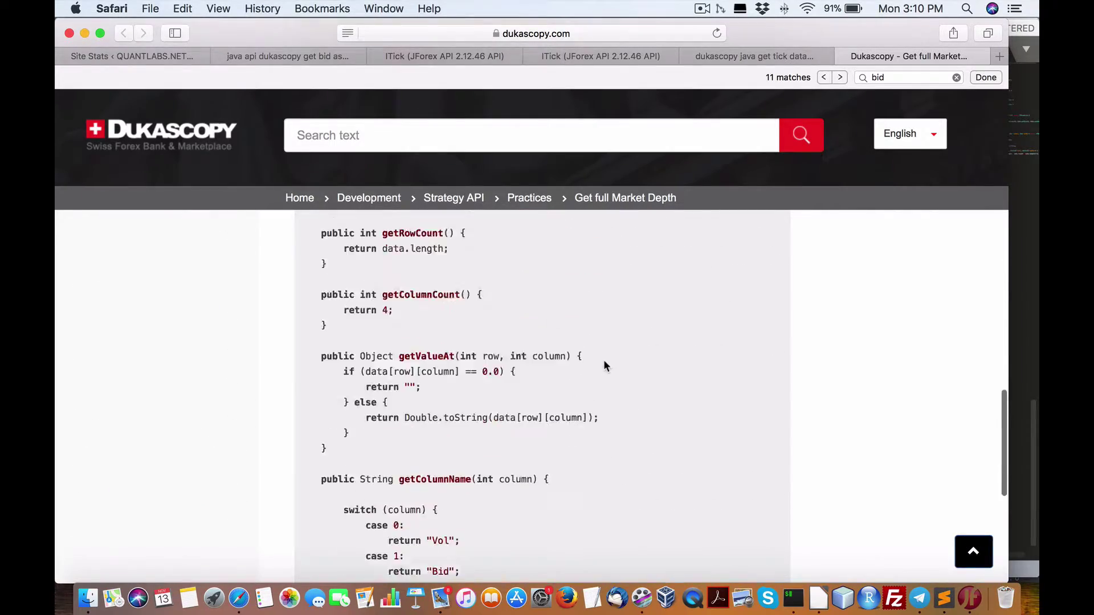
{"action": "scroll", "coordinate": [559, 312], "scroll_direction": "up", "scroll_amount": 15}
Select the Get full Market Depth heading, scroll to the page footer, then switch to JForex.
{"action": "scroll", "coordinate": [394, 315], "scroll_direction": "up", "scroll_amount": 20}
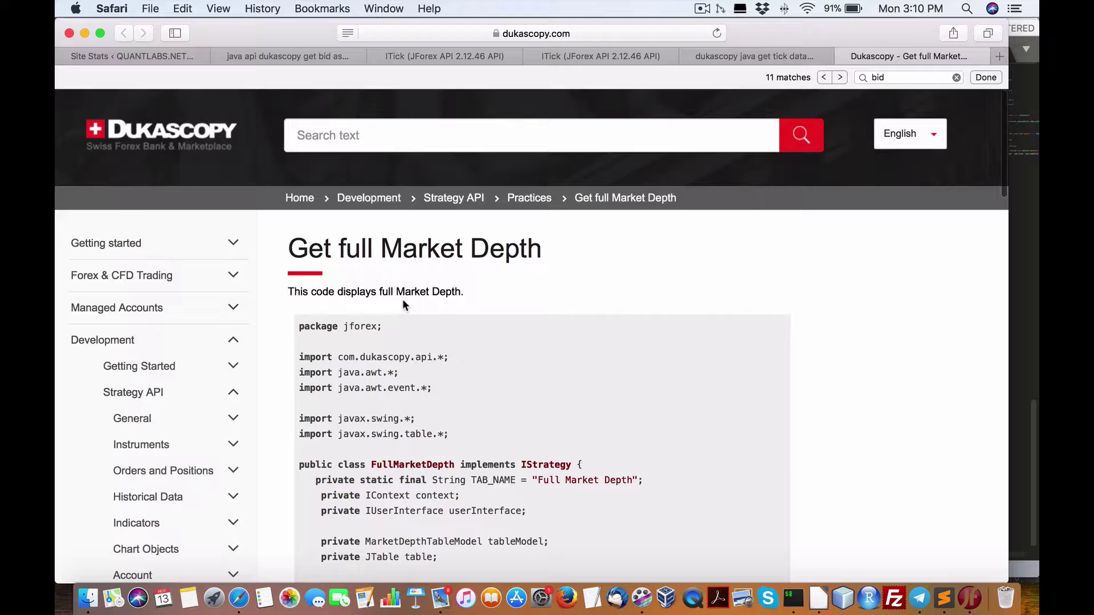
{"action": "triple_click", "coordinate": [309, 233]}
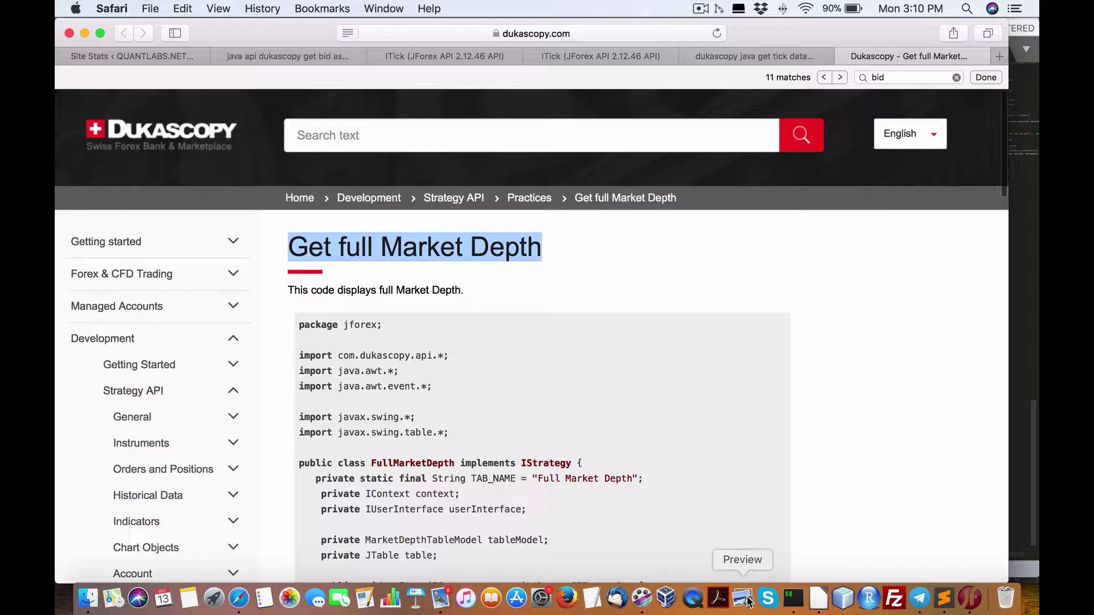
{"action": "scroll", "coordinate": [662, 478], "scroll_direction": "down", "scroll_amount": 2}
{"action": "scroll", "coordinate": [661, 476], "scroll_direction": "down", "scroll_amount": 20}
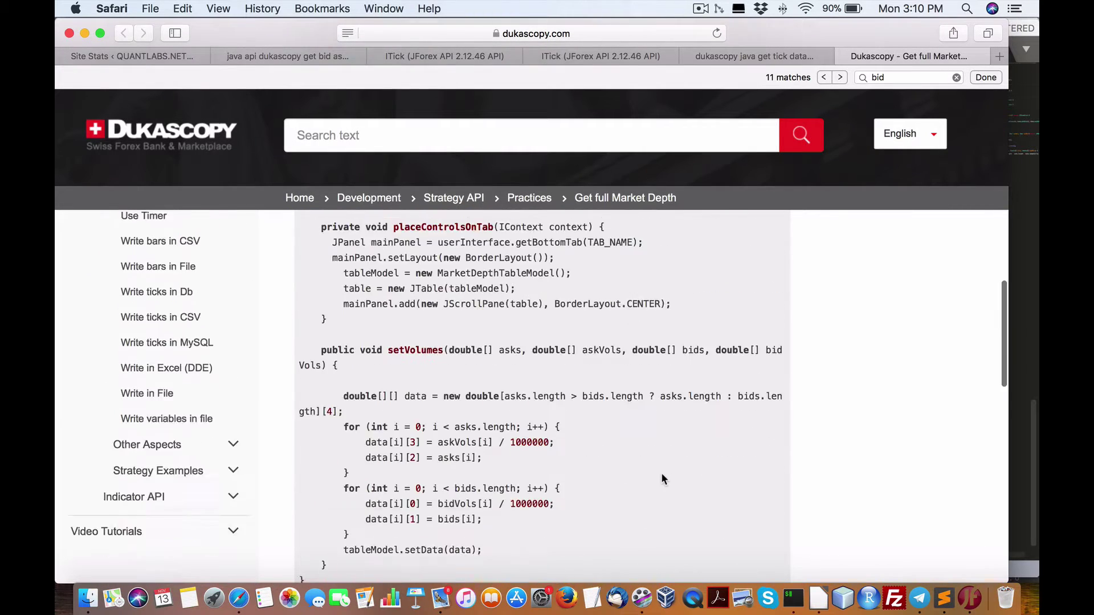
{"action": "scroll", "coordinate": [661, 478], "scroll_direction": "down", "scroll_amount": 8}
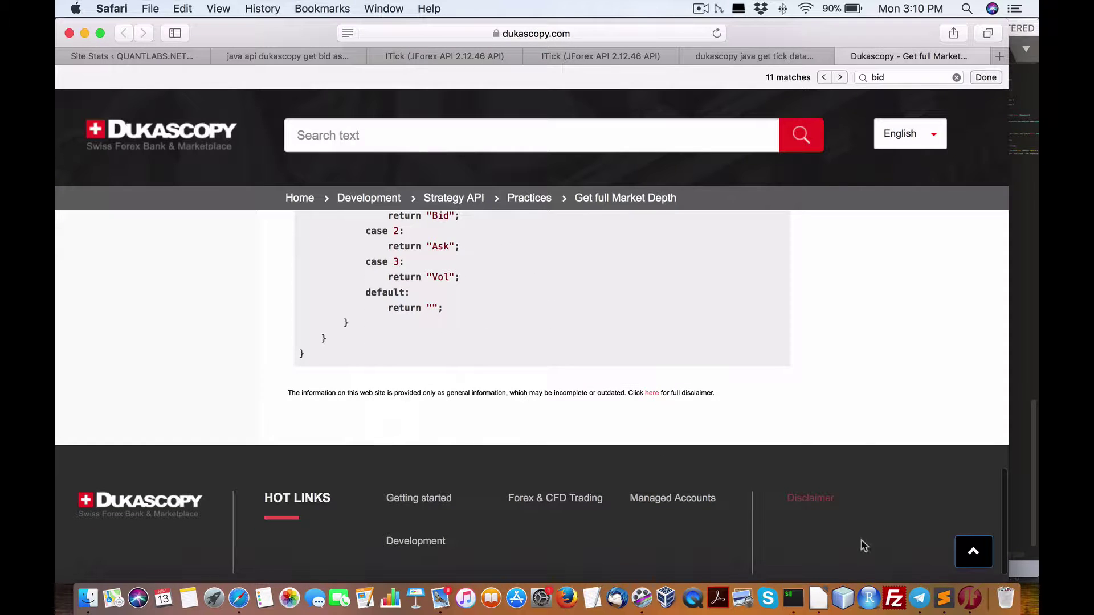
{"action": "left_click", "coordinate": [970, 598]}
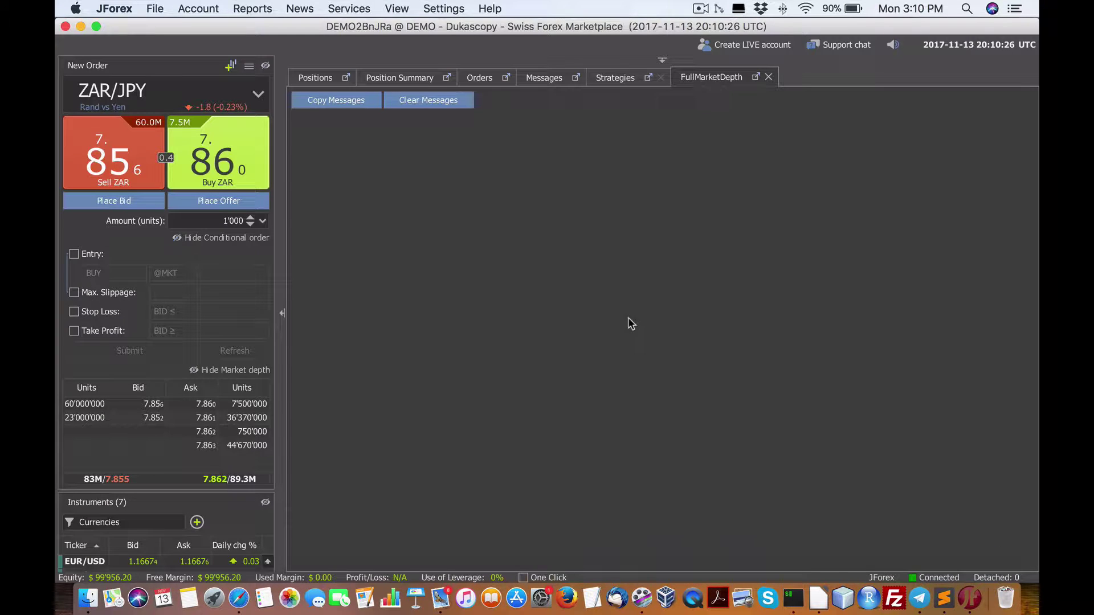
Stop and rerun FullMarketDepth from the Strategies tab to show the live Vol/Bid/Ask/Vol table.
{"action": "left_click", "coordinate": [645, 80]}
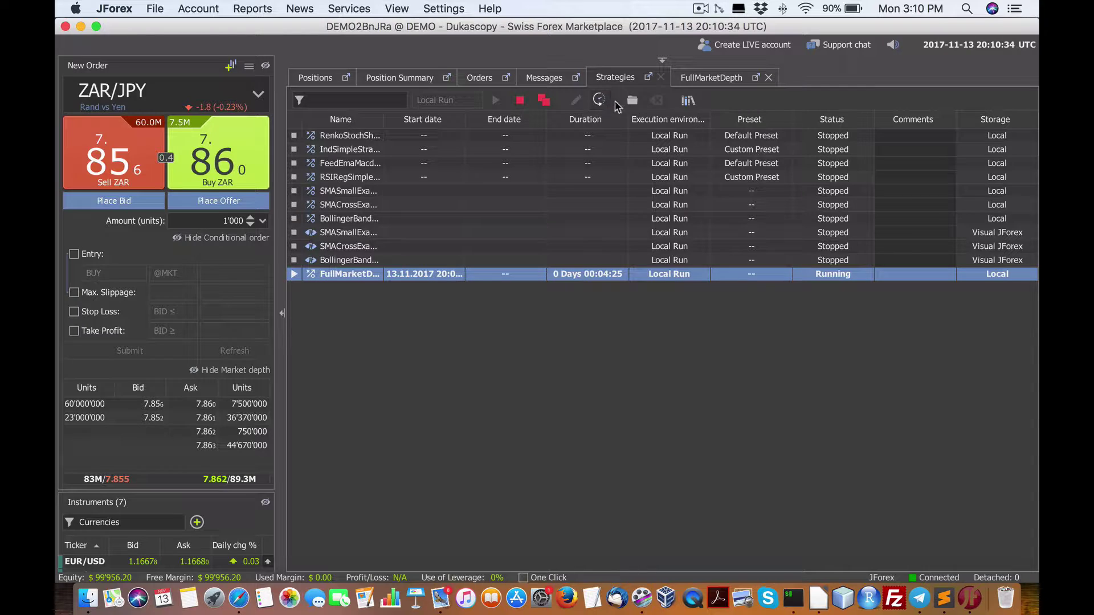
{"action": "left_click", "coordinate": [520, 101]}
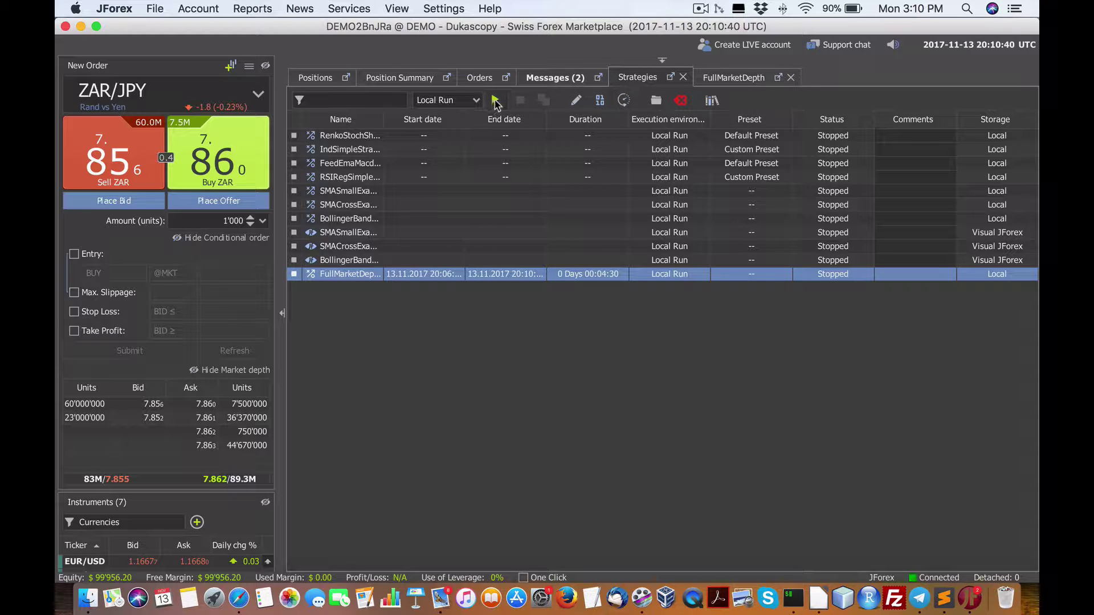
{"action": "left_click", "coordinate": [495, 103]}
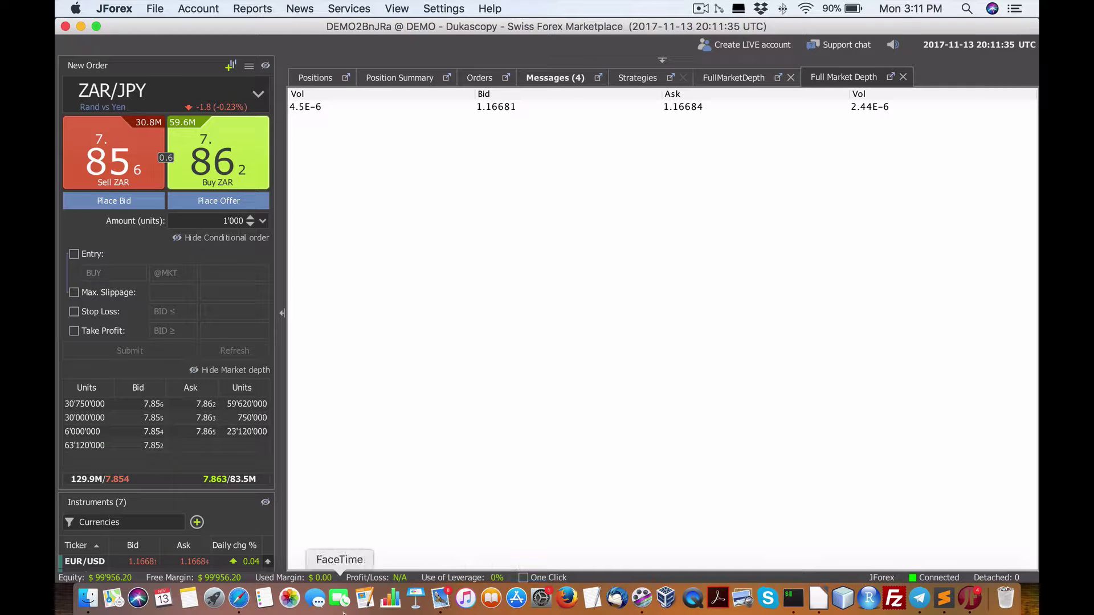
Bring up FullMarketDepth.java in Sublime Text and scroll through the source.
{"action": "left_click", "coordinate": [941, 604]}
{"action": "scroll", "coordinate": [542, 377], "scroll_direction": "up", "scroll_amount": 20}
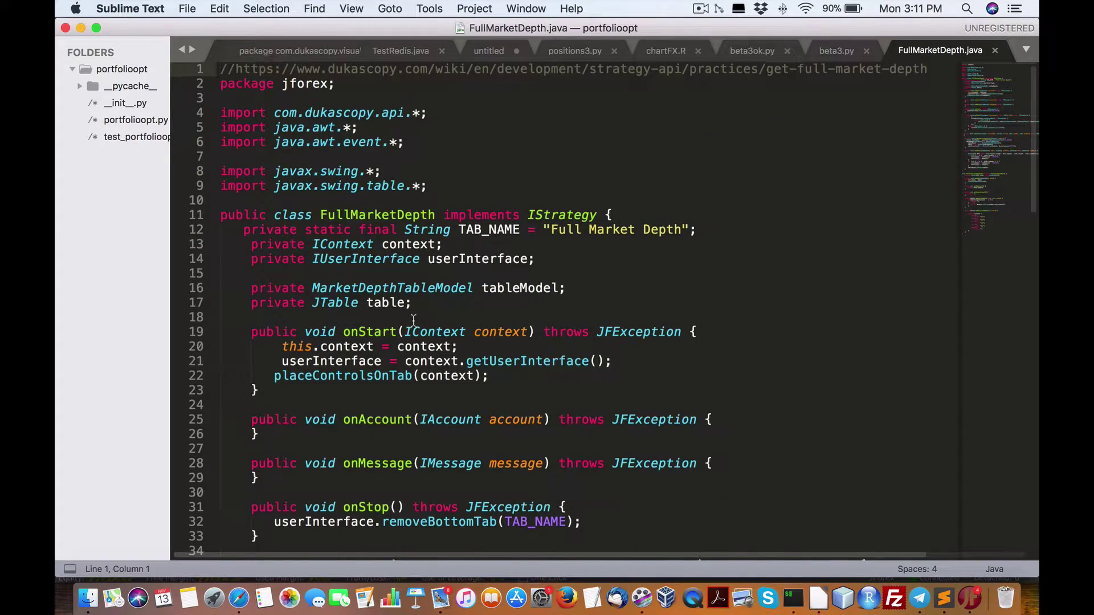
{"action": "scroll", "coordinate": [422, 314], "scroll_direction": "down", "scroll_amount": 5}
{"action": "scroll", "coordinate": [410, 319], "scroll_direction": "down", "scroll_amount": 5}
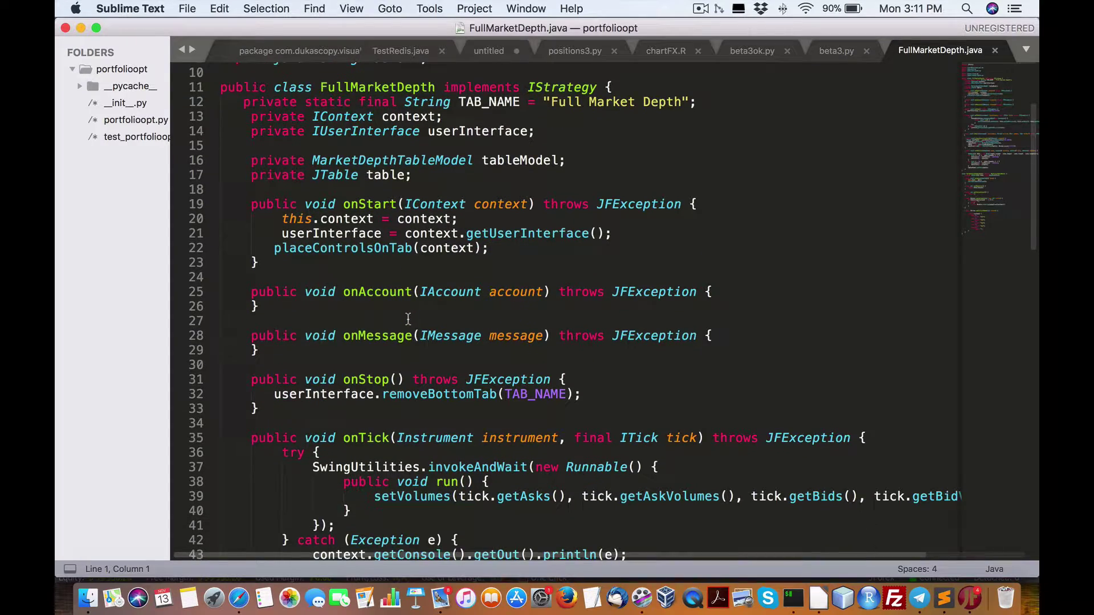
{"action": "scroll", "coordinate": [383, 310], "scroll_direction": "down", "scroll_amount": 5}
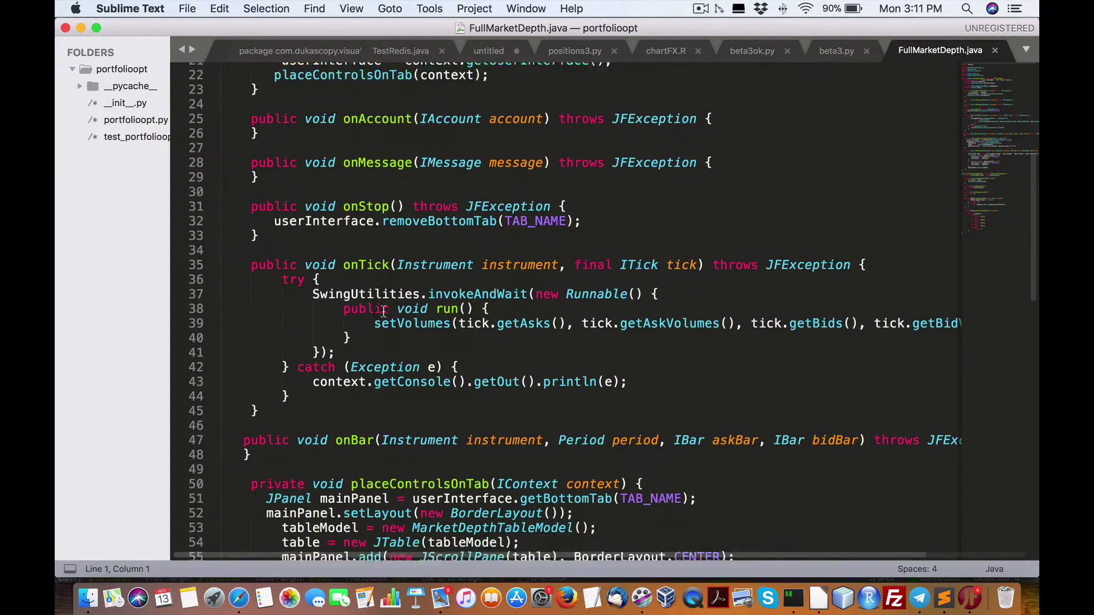
{"action": "scroll", "coordinate": [384, 311], "scroll_direction": "down", "scroll_amount": 3}
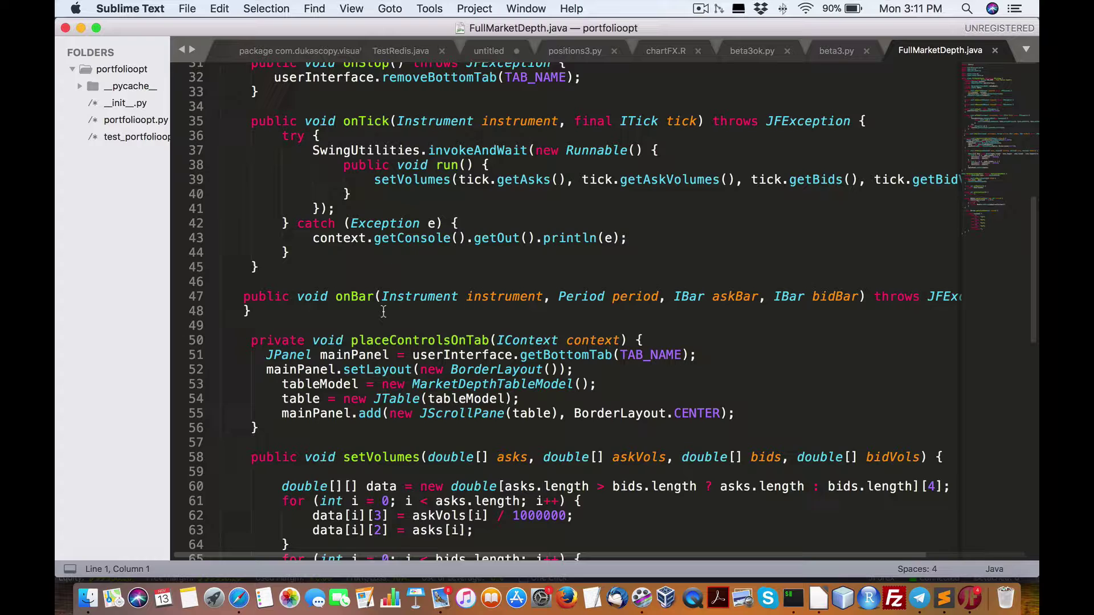
Search the code for 'Instru' to step through the Instrument matches.
{"action": "key", "text": "super+f"}
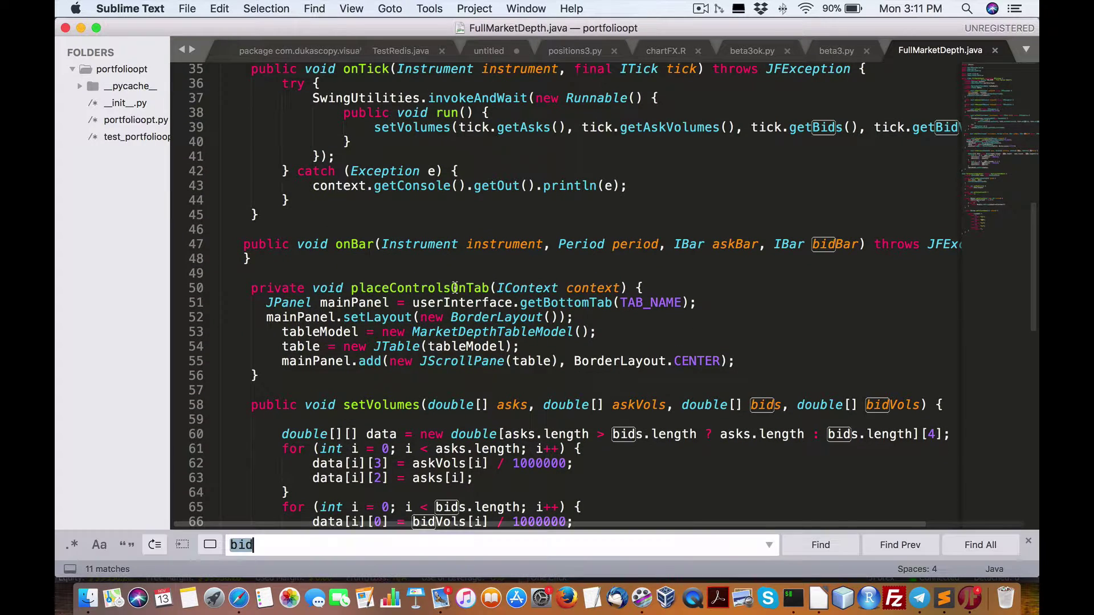
{"action": "type", "text": "iIna"}
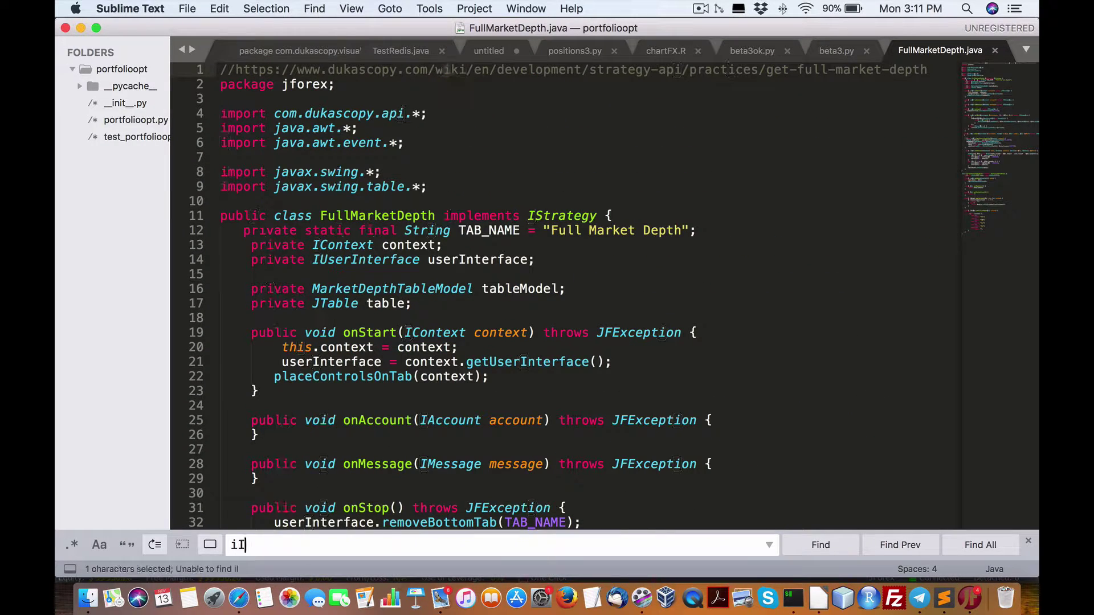
{"action": "key", "text": "BackSpace"}
{"action": "key", "text": "BackSpace"}
{"action": "key", "text": "BackSpace"}
{"action": "key", "text": "BackSpace"}
{"action": "type", "text": "Instru"}
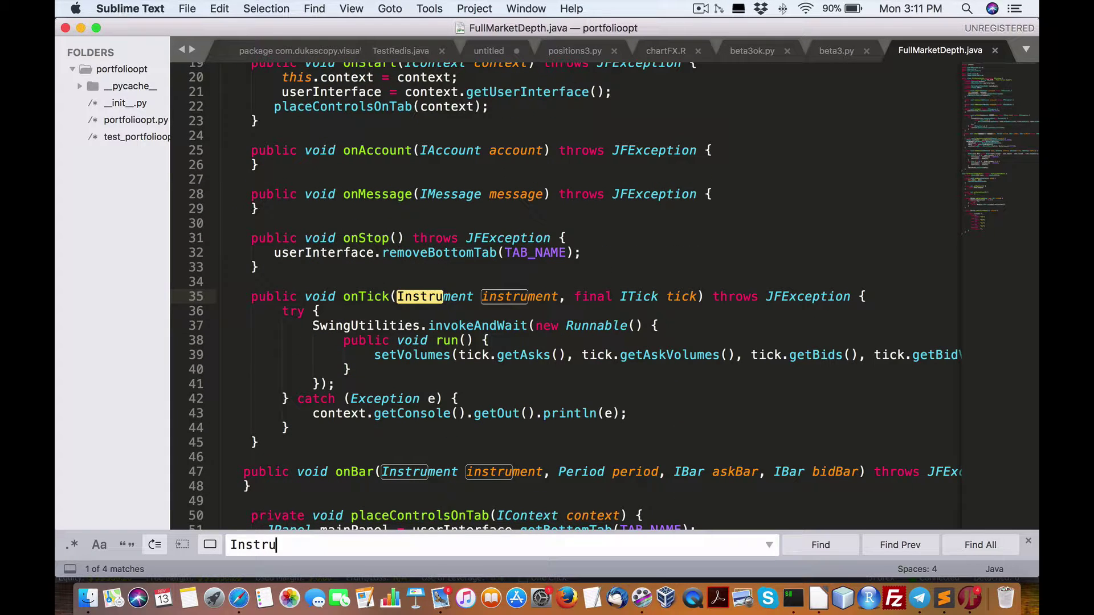
{"action": "key", "text": "Return"}
{"action": "key", "text": "Return"}
{"action": "key", "text": "Return"}
{"action": "key", "text": "Return"}
{"action": "key", "text": "Return"}
{"action": "key", "text": "Return"}
{"action": "key", "text": "Return"}
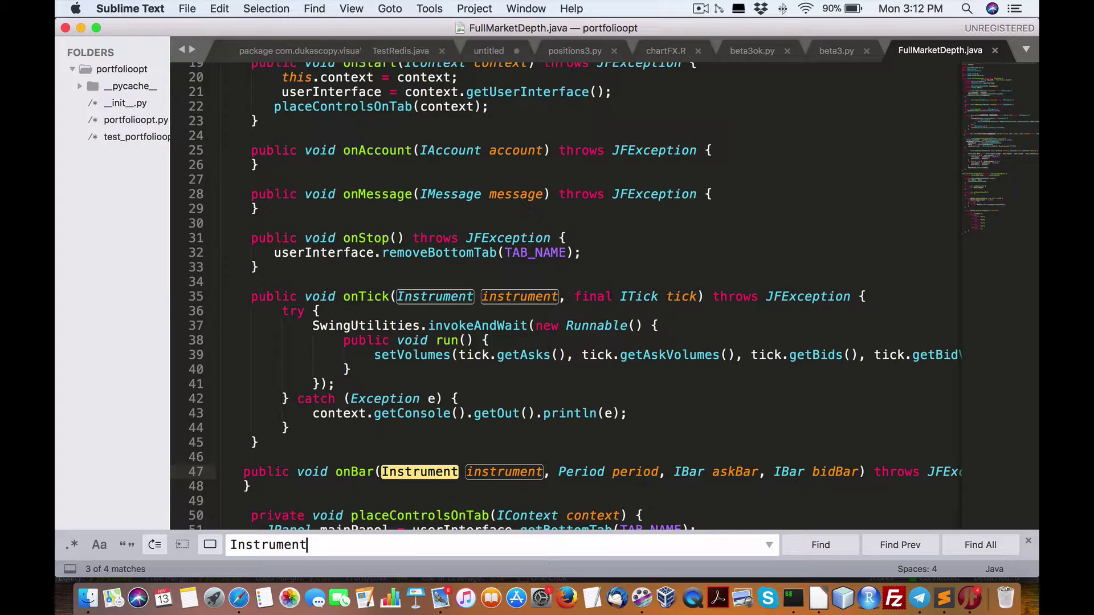
Review the Instrument usages, selecting onTick's instrument parameter and the onTick method name.
{"action": "scroll", "coordinate": [570, 296], "scroll_direction": "down", "scroll_amount": 8}
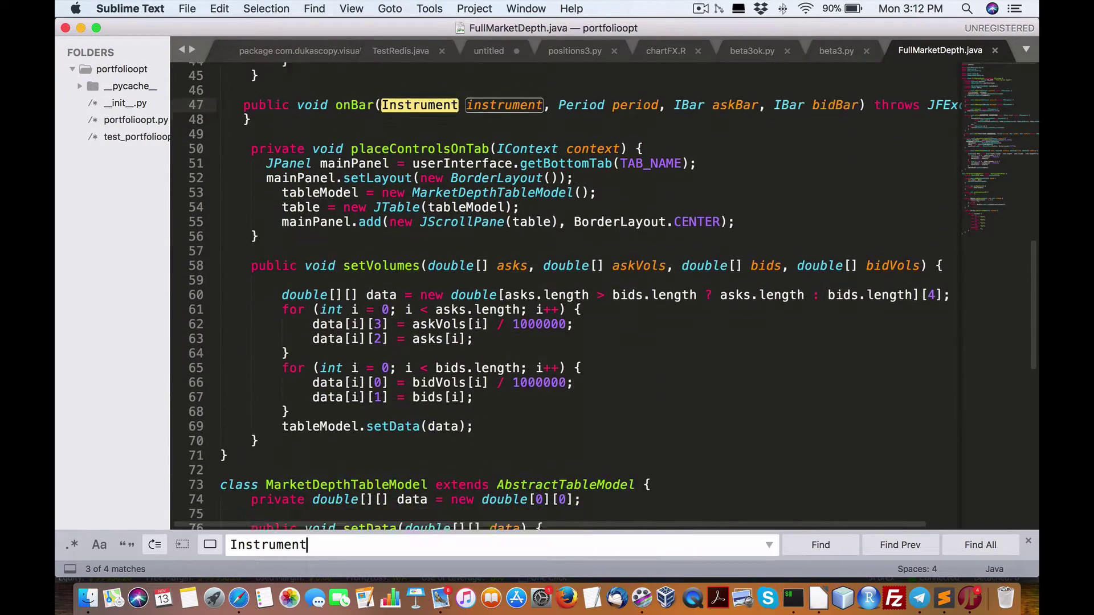
{"action": "scroll", "coordinate": [569, 296], "scroll_direction": "down", "scroll_amount": 8}
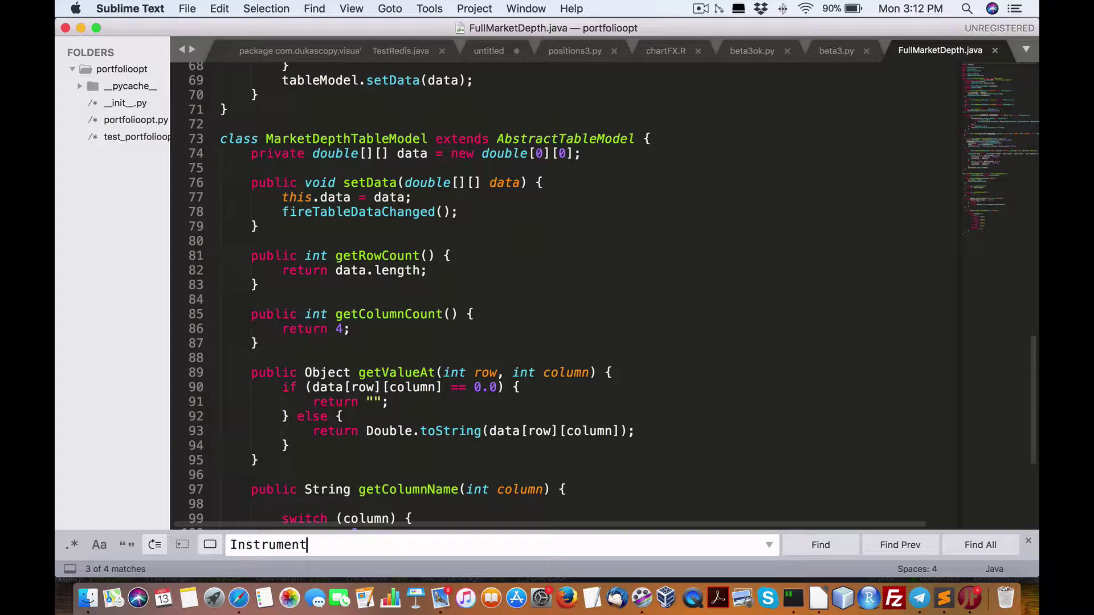
{"action": "scroll", "coordinate": [570, 296], "scroll_direction": "down", "scroll_amount": 4}
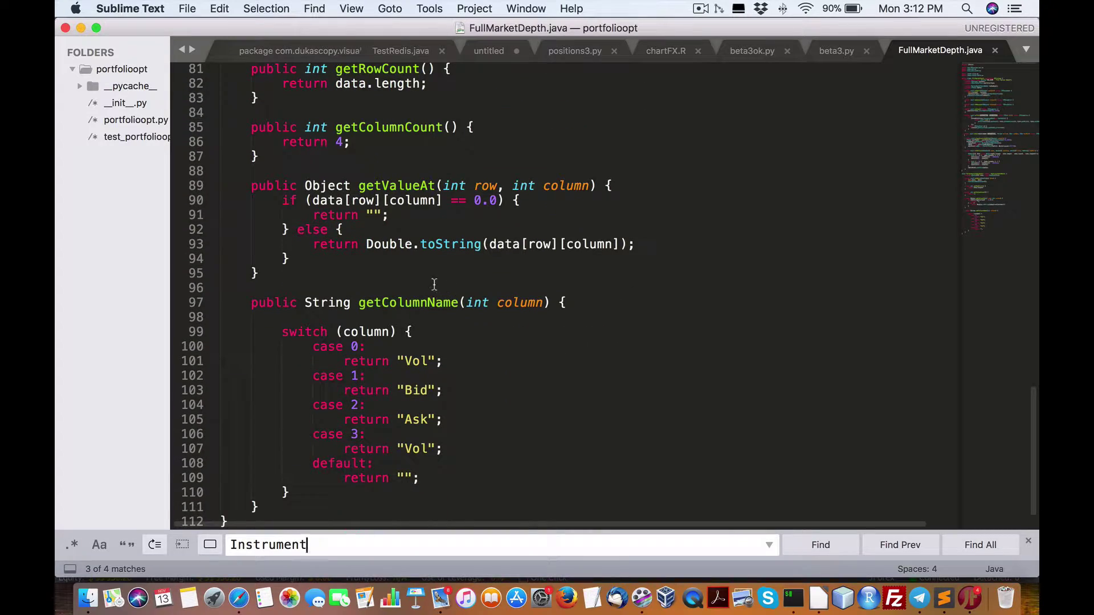
{"action": "scroll", "coordinate": [434, 284], "scroll_direction": "up", "scroll_amount": 13}
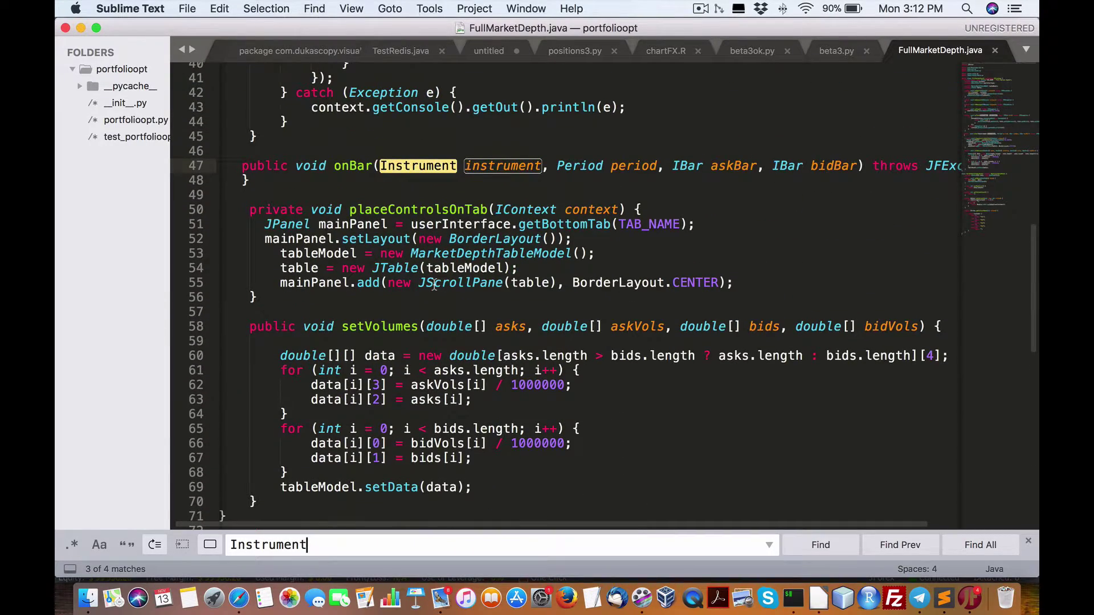
{"action": "scroll", "coordinate": [434, 284], "scroll_direction": "up", "scroll_amount": 8}
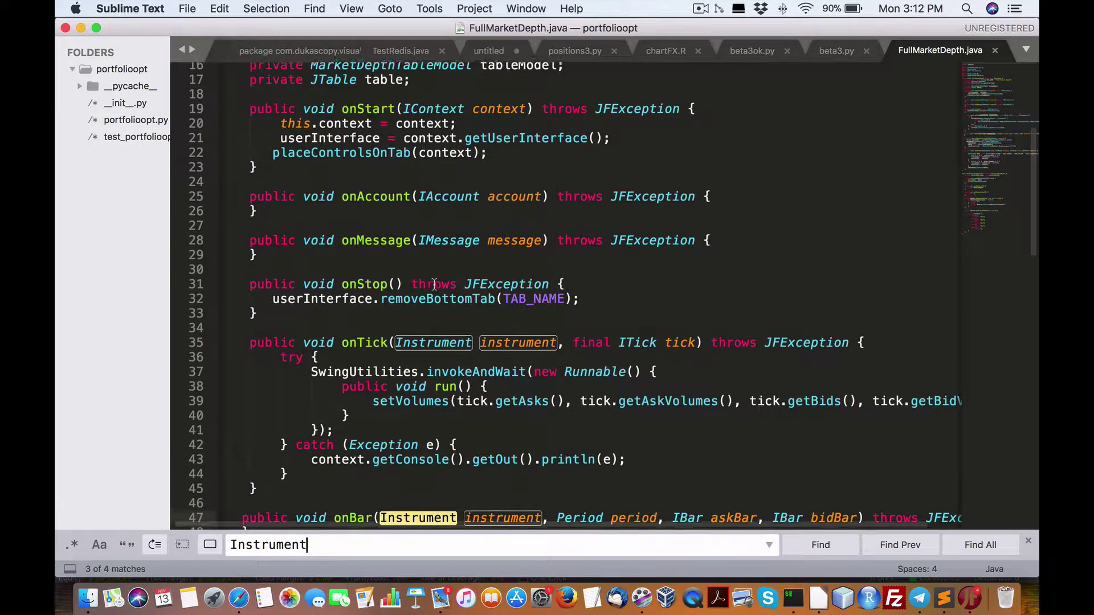
{"action": "scroll", "coordinate": [435, 284], "scroll_direction": "up", "scroll_amount": 4}
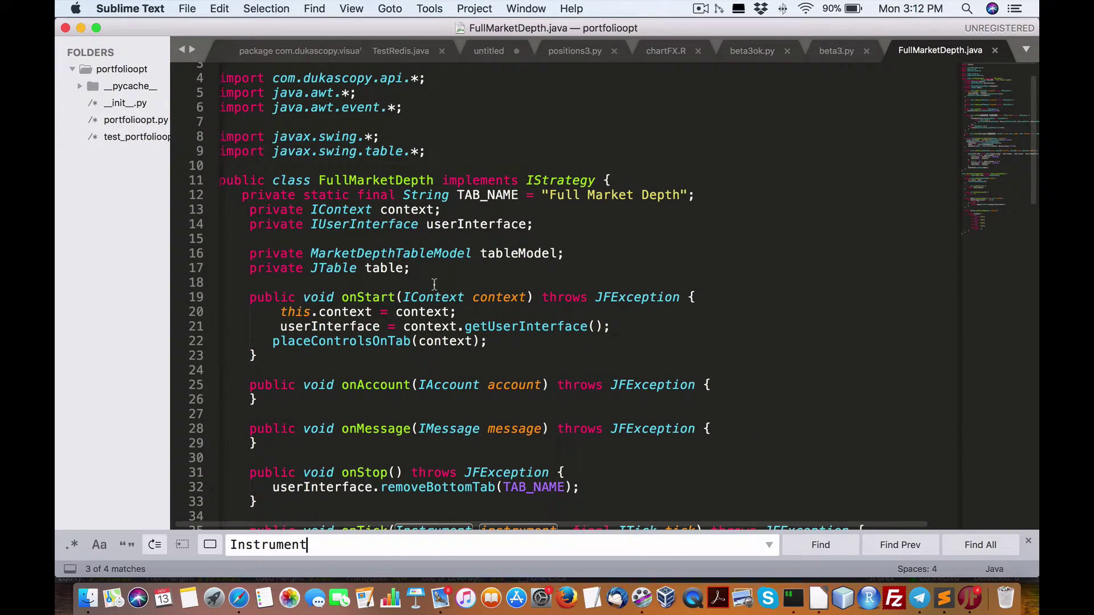
{"action": "scroll", "coordinate": [434, 285], "scroll_direction": "up", "scroll_amount": 1}
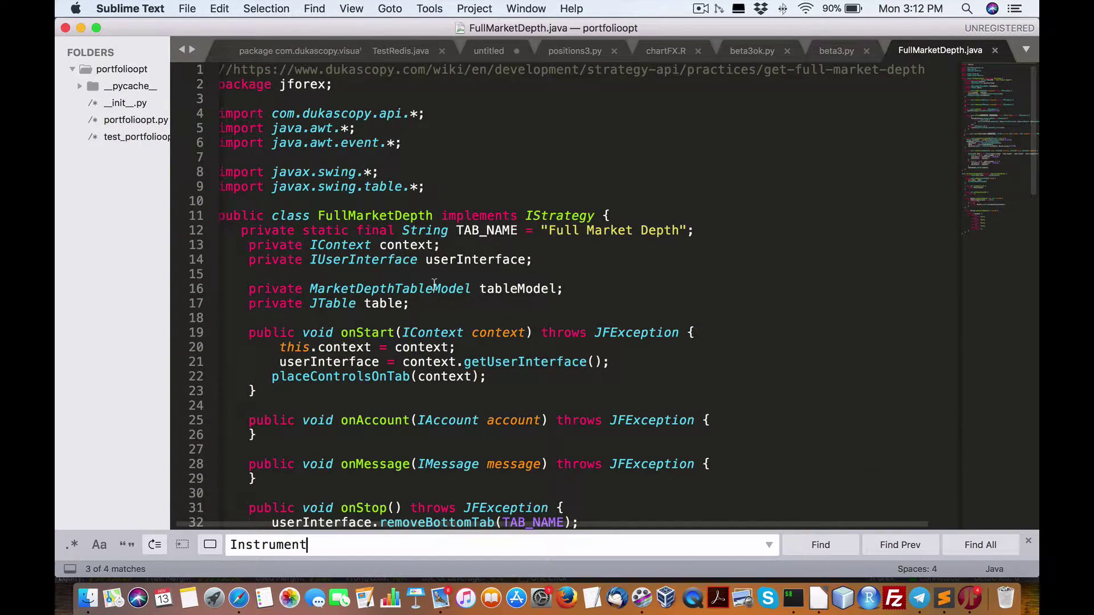
{"action": "scroll", "coordinate": [434, 284], "scroll_direction": "down", "scroll_amount": 3}
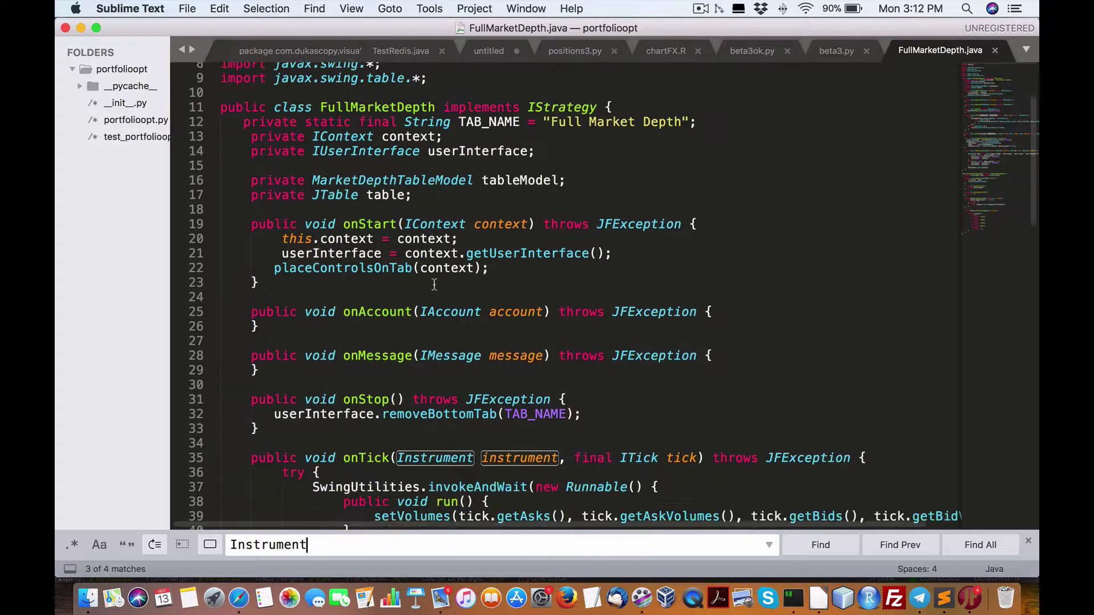
{"action": "scroll", "coordinate": [434, 284], "scroll_direction": "down", "scroll_amount": 4}
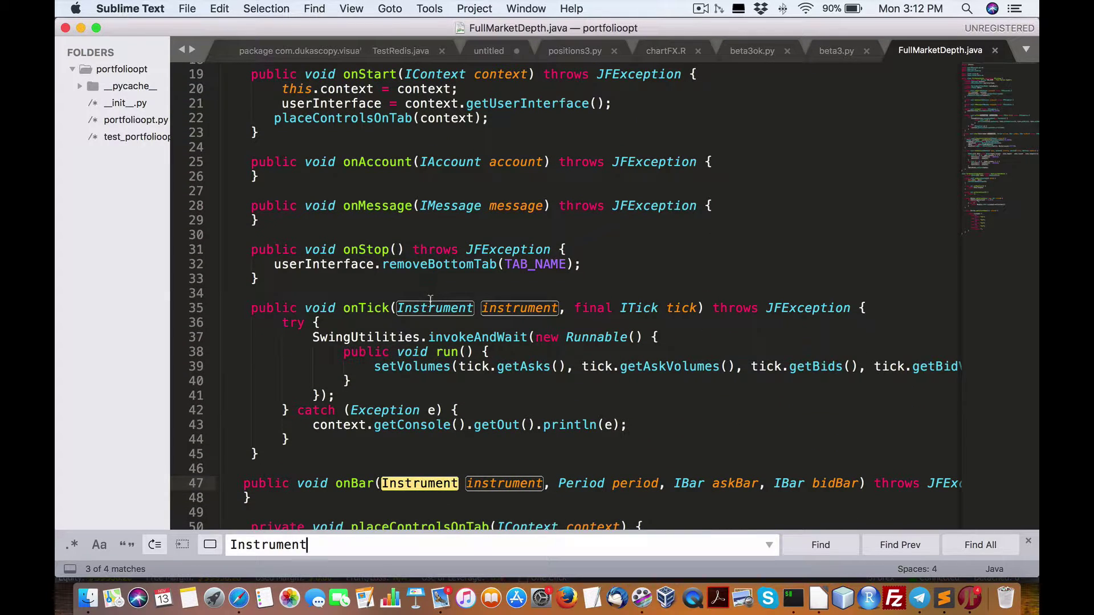
{"action": "left_click_drag", "start_coordinate": [482, 308], "coordinate": [558, 307]}
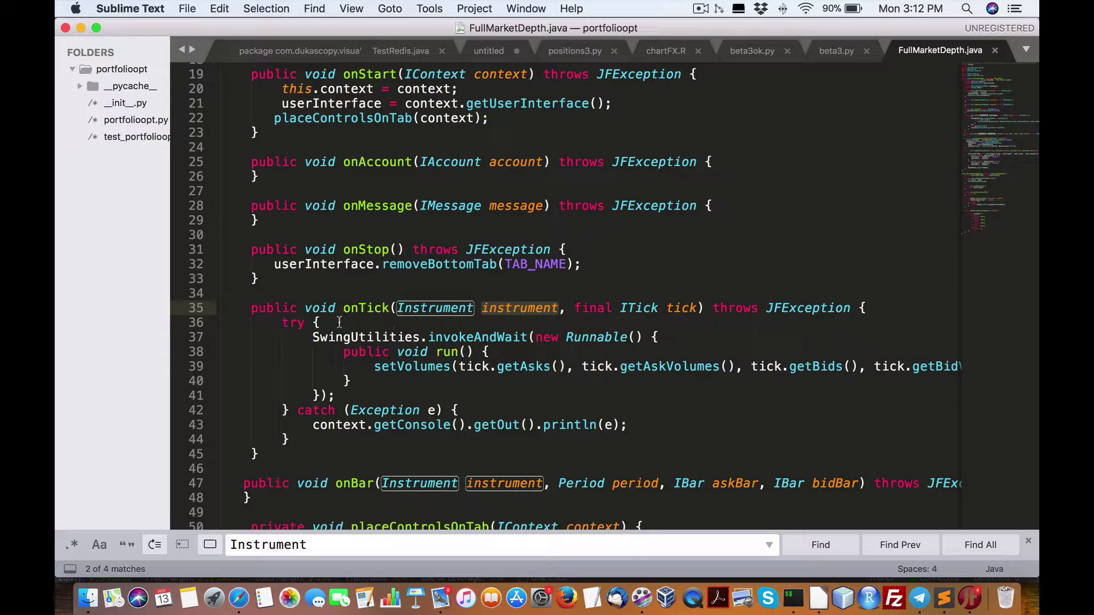
{"action": "left_click_drag", "start_coordinate": [344, 311], "coordinate": [382, 308]}
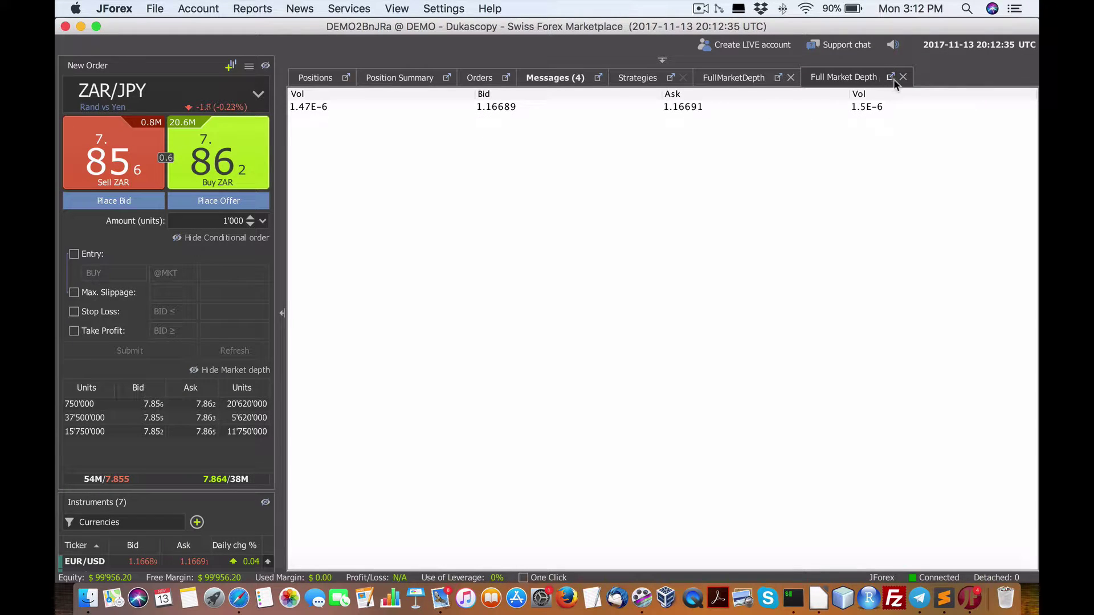
Close the Full Market Depth tab, then stop and rerun FullMarketDepth from Strategies.
{"action": "left_click", "coordinate": [904, 77]}
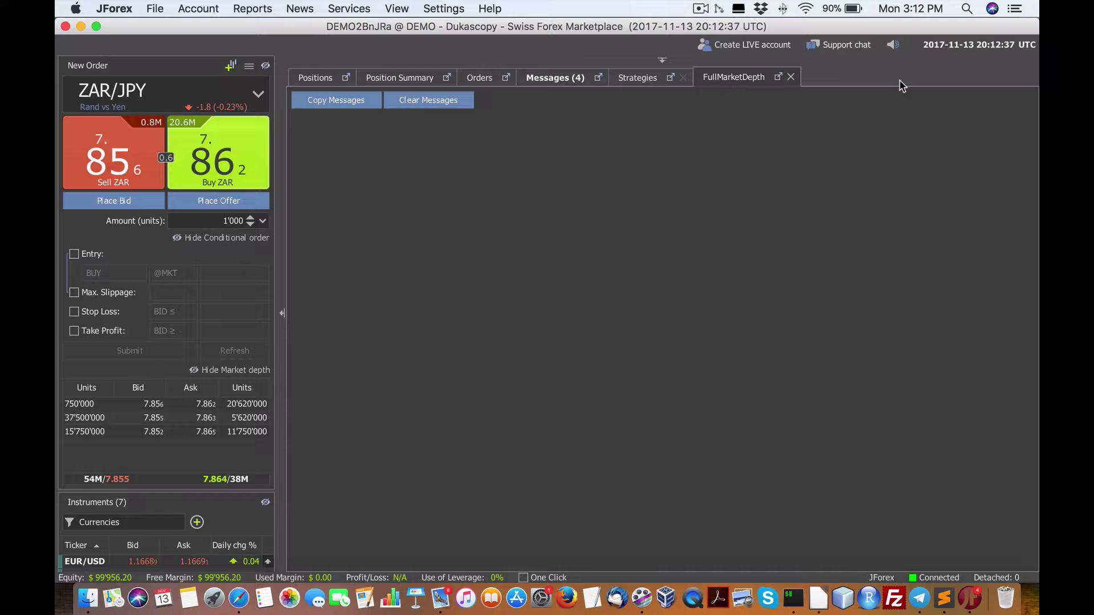
{"action": "left_click", "coordinate": [650, 80]}
{"action": "left_click", "coordinate": [520, 101]}
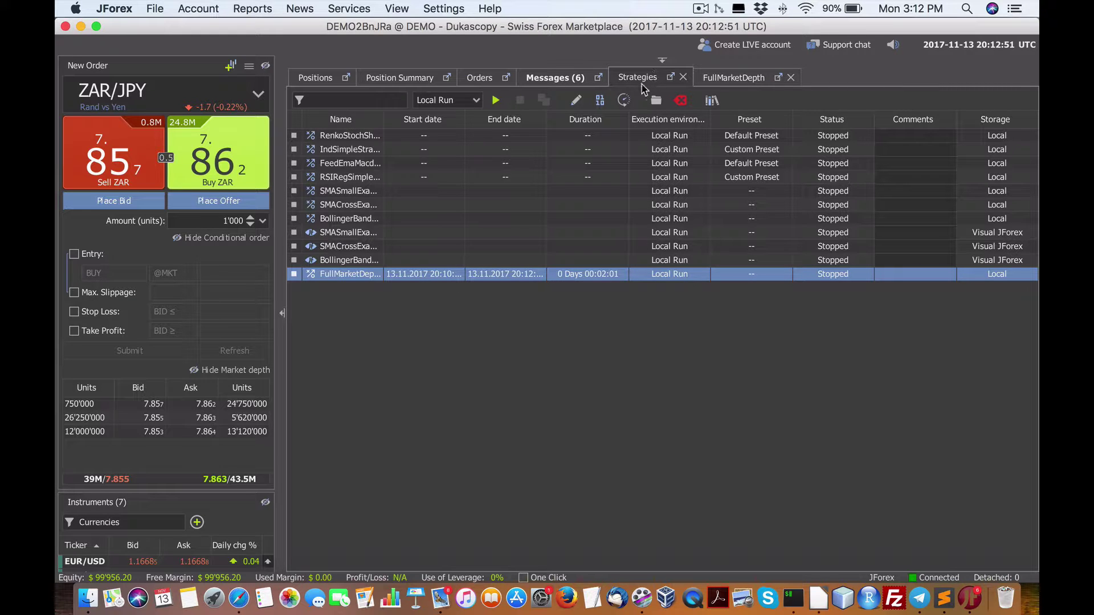
{"action": "left_click", "coordinate": [494, 101]}
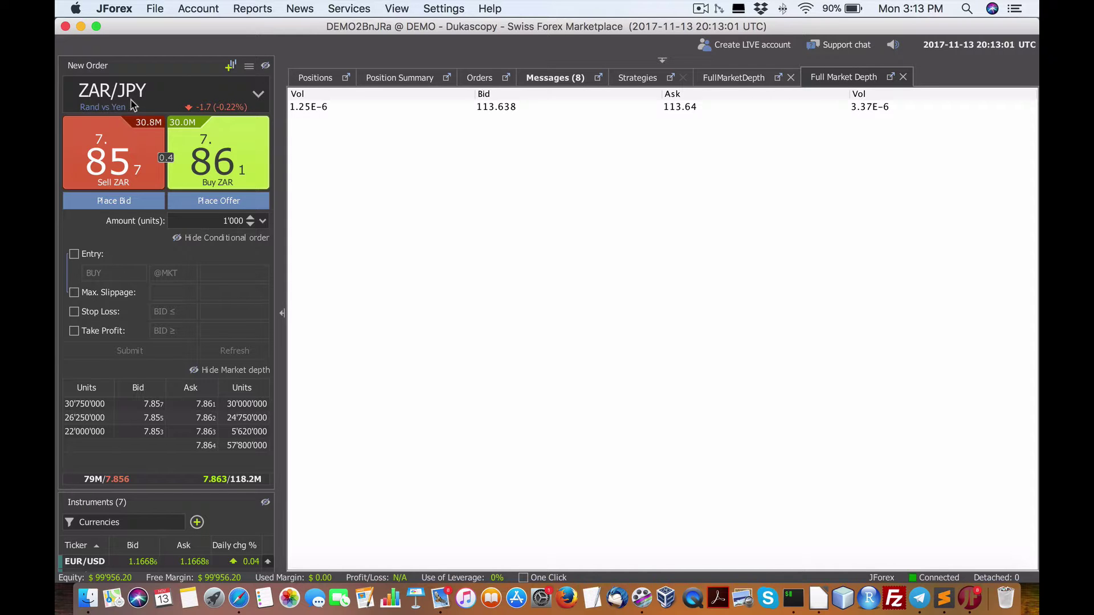
Switch the New Order instrument from ZAR/JPY to USD/CHF, then to EUR/USD.
{"action": "left_click", "coordinate": [258, 98]}
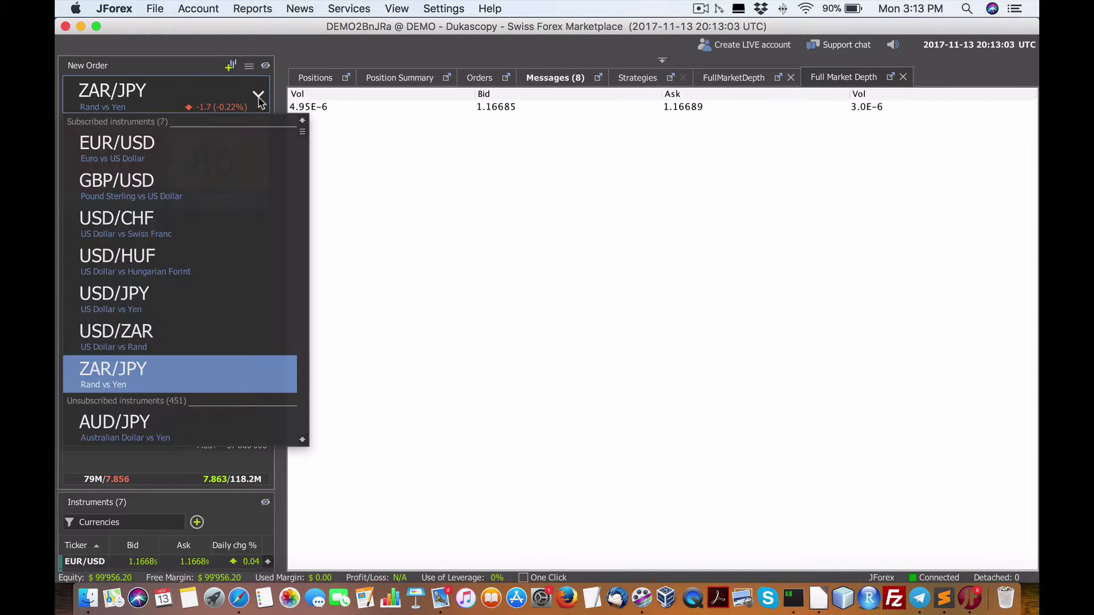
{"action": "left_click", "coordinate": [175, 239]}
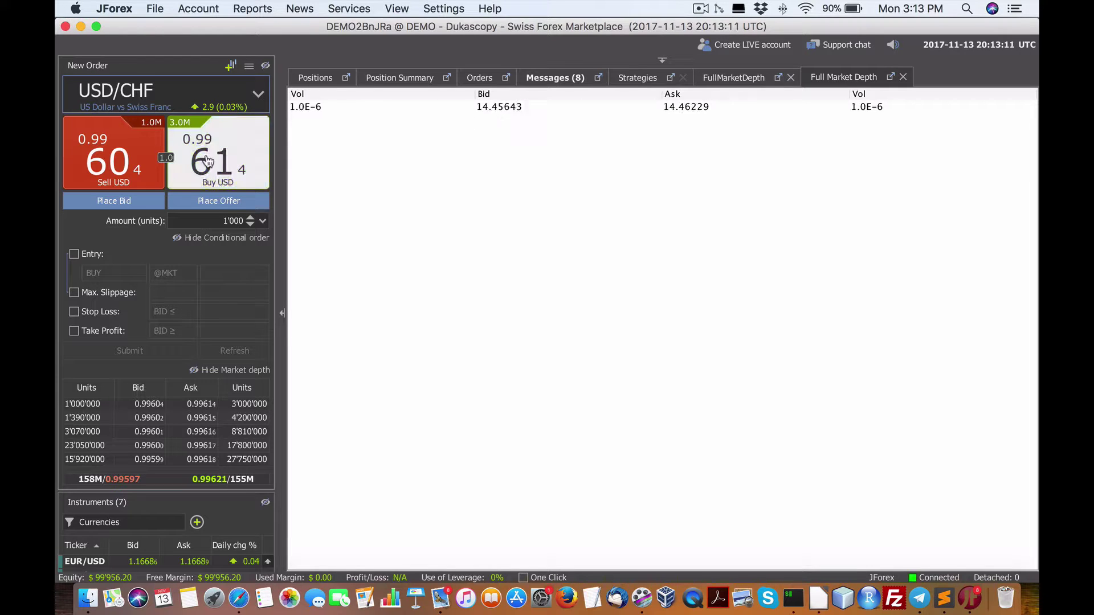
{"action": "left_click", "coordinate": [258, 96]}
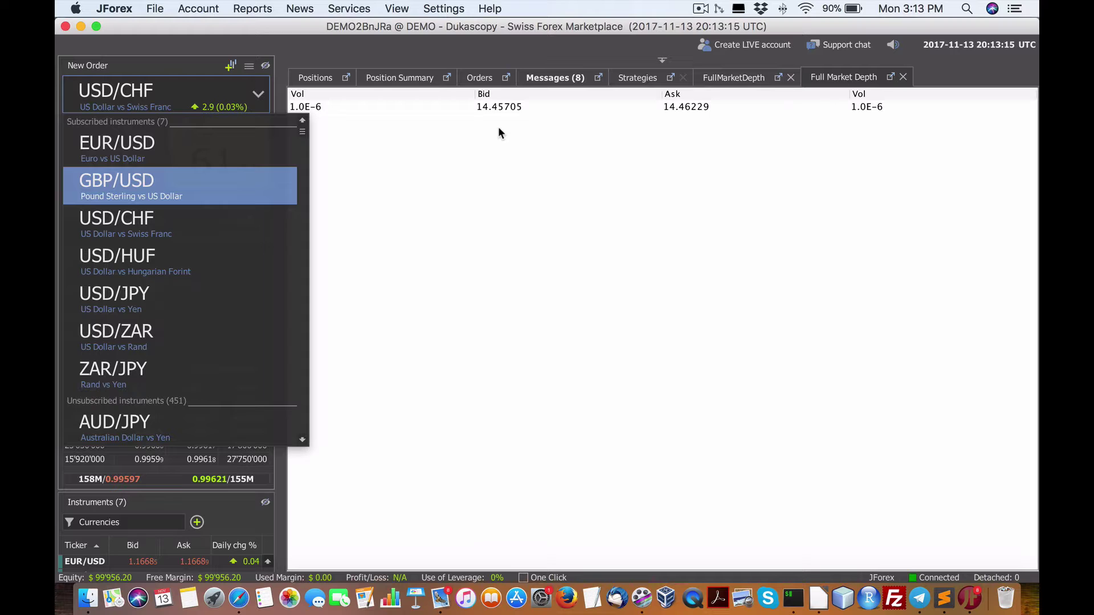
{"action": "left_click", "coordinate": [159, 152]}
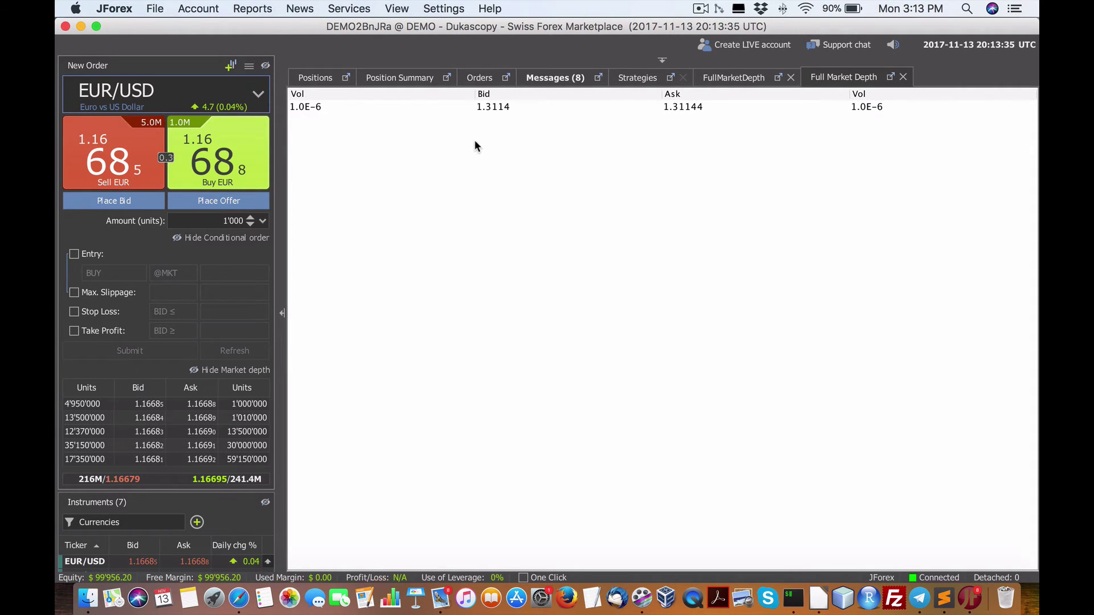
{"action": "left_click", "coordinate": [700, 9]}
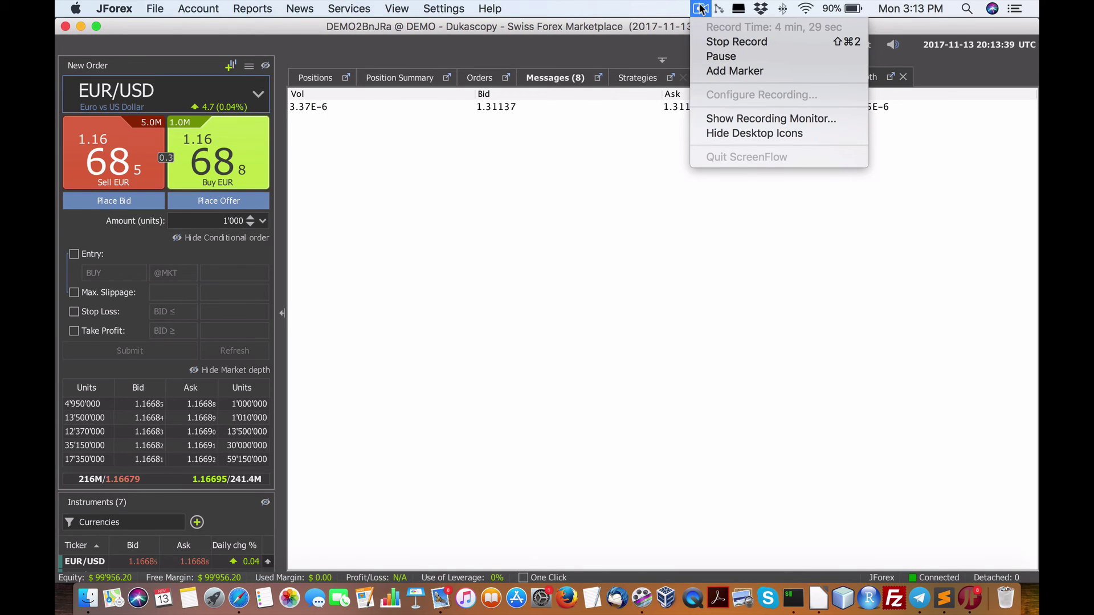